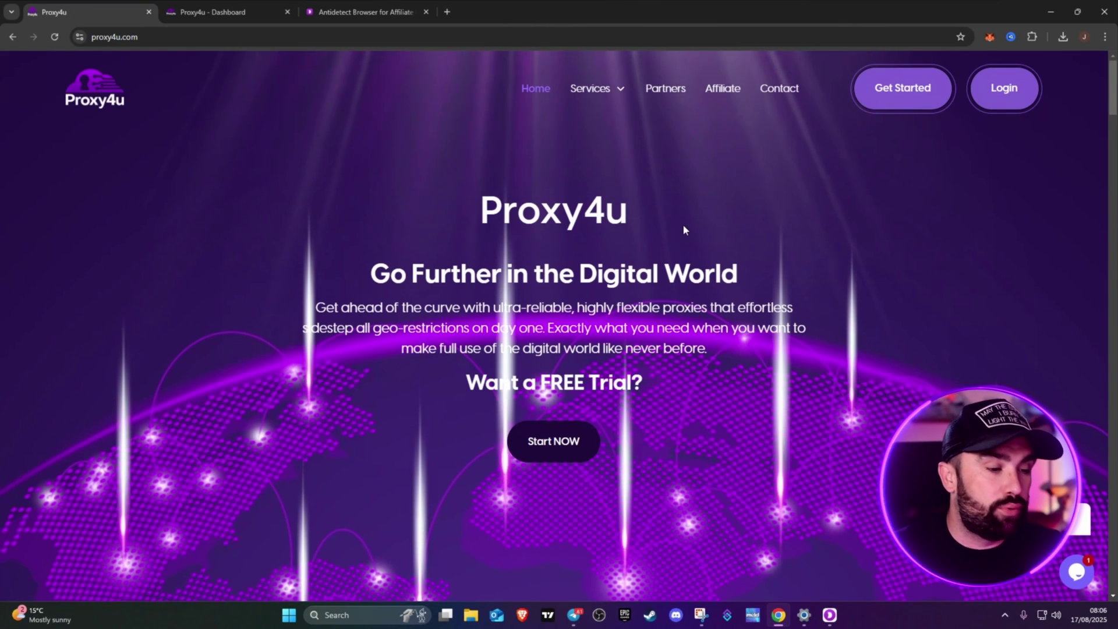
scroll(737, 264, "down", 1)
scroll(717, 264, "up", 1)
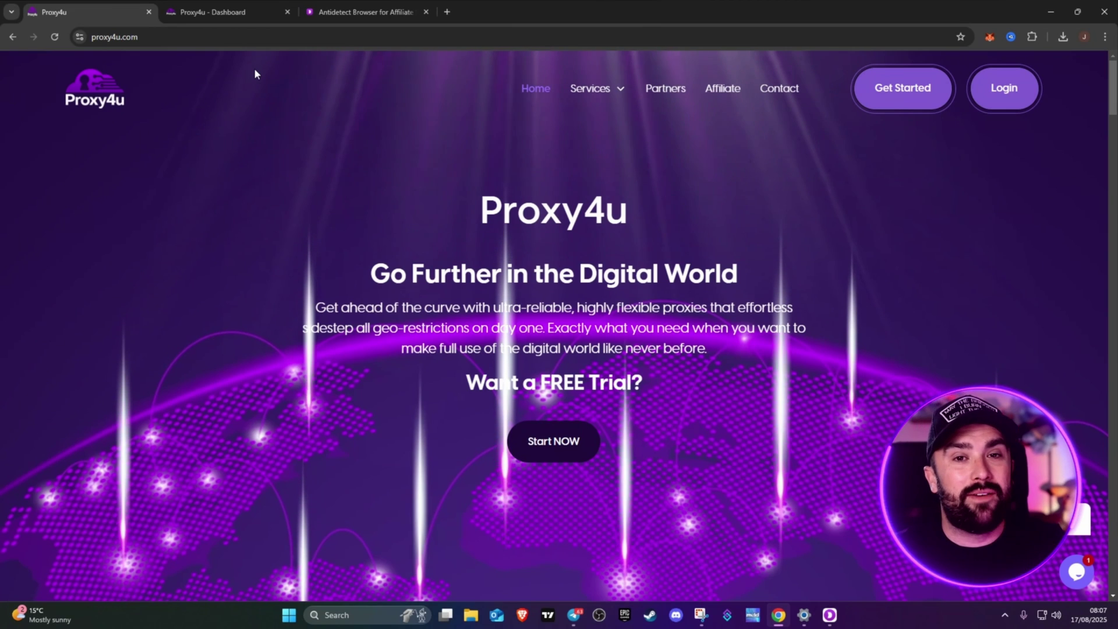
scroll(563, 118, "down", 3)
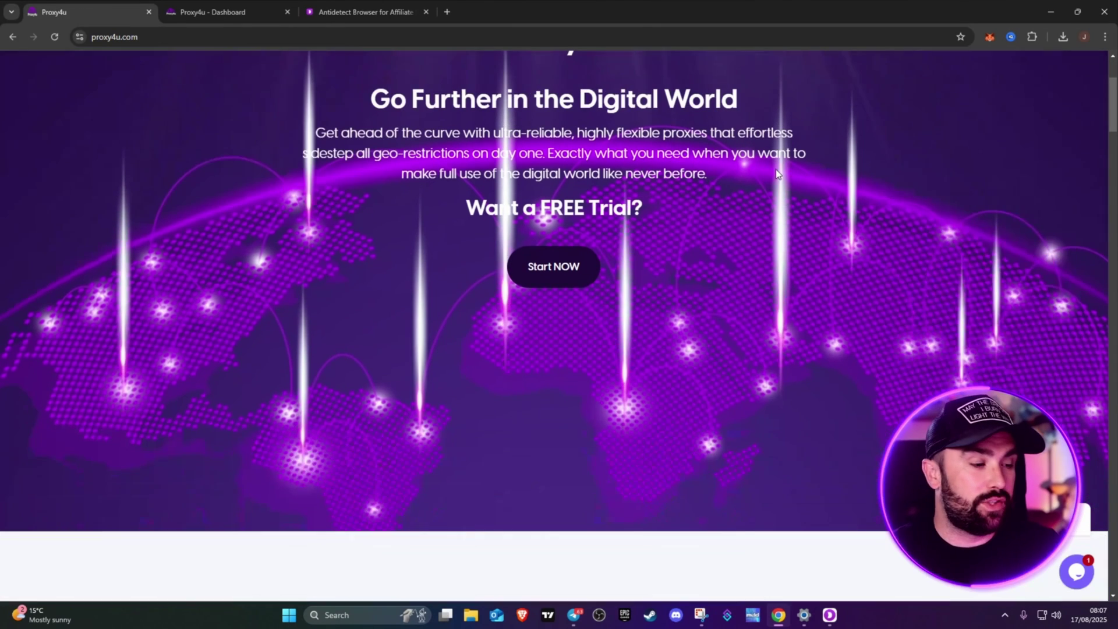
scroll(610, 283, "up", 2)
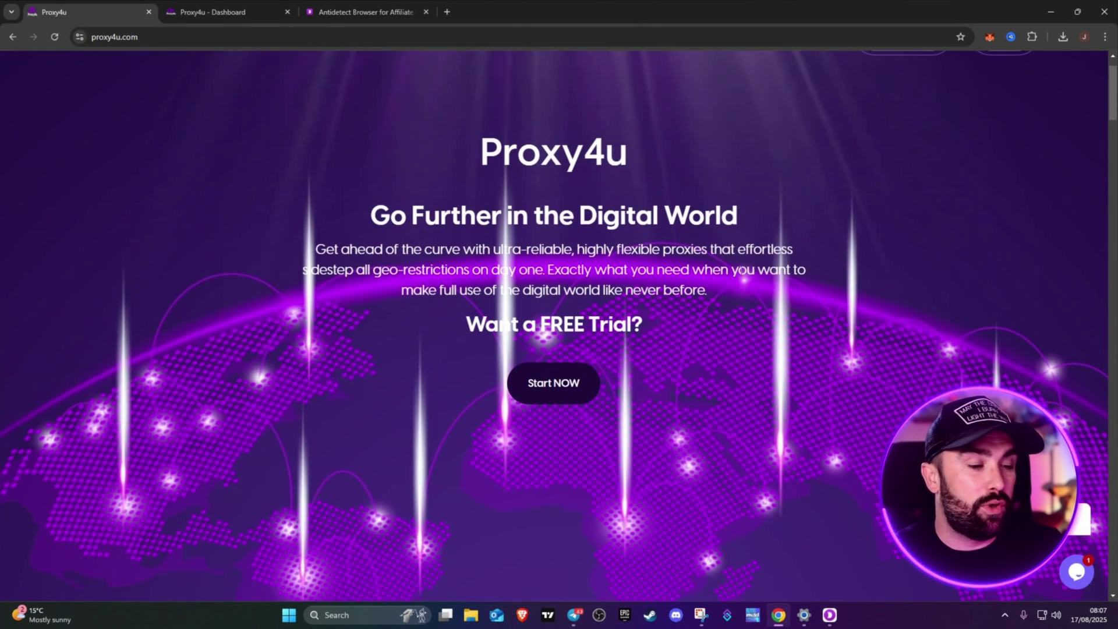
scroll(918, 219, "down", 2)
scroll(918, 214, "down", 1)
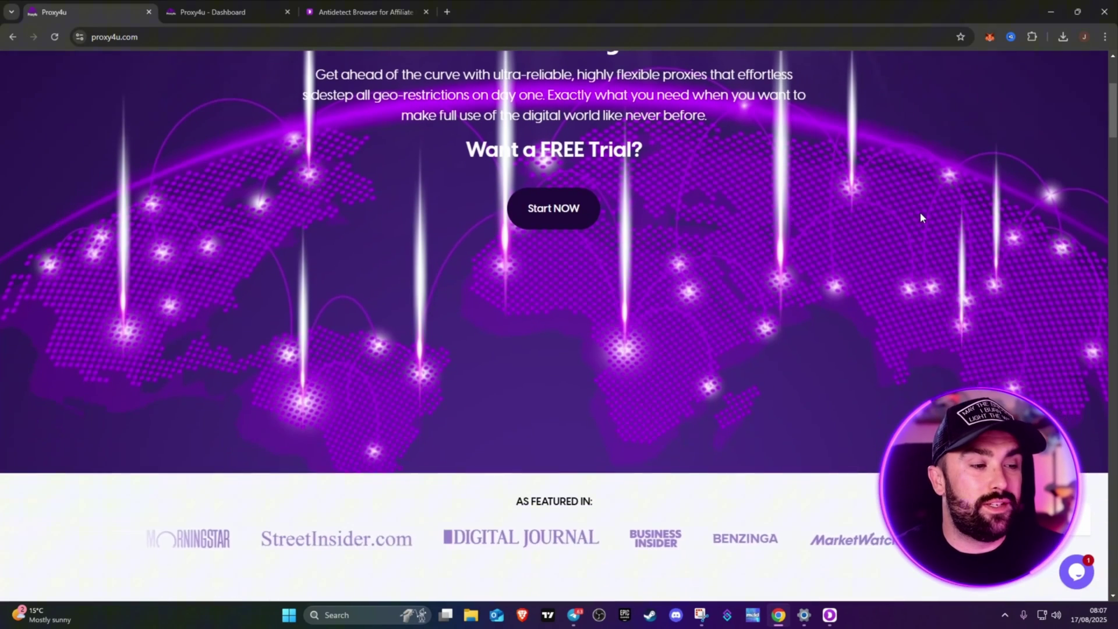
scroll(724, 240, "up", 2)
triple_click(668, 269)
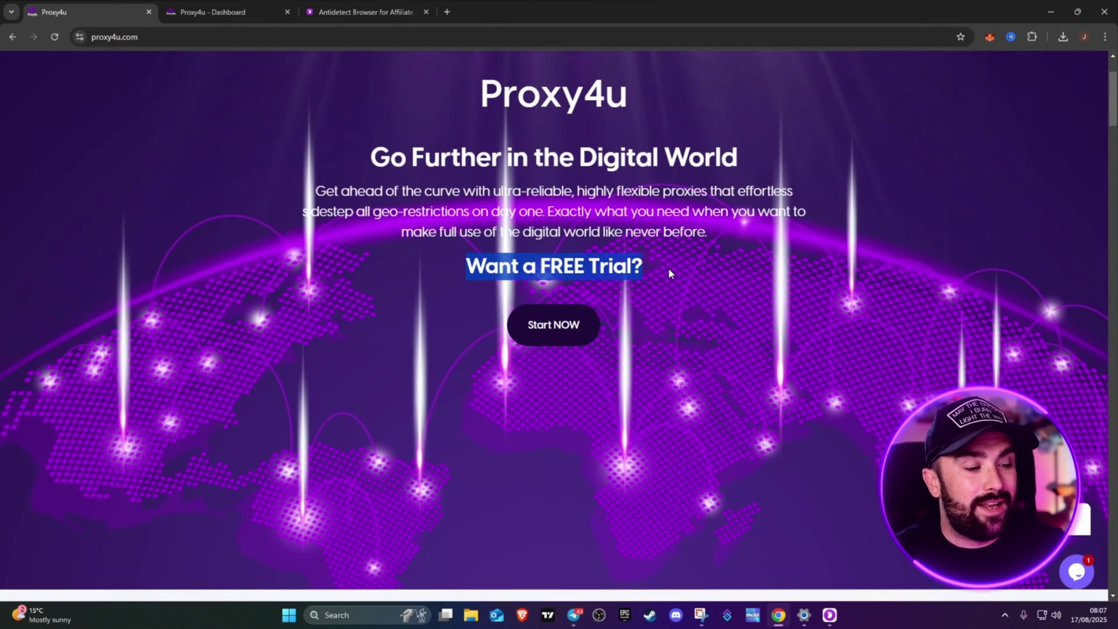
left_click(718, 274)
scroll(728, 271, "down", 8)
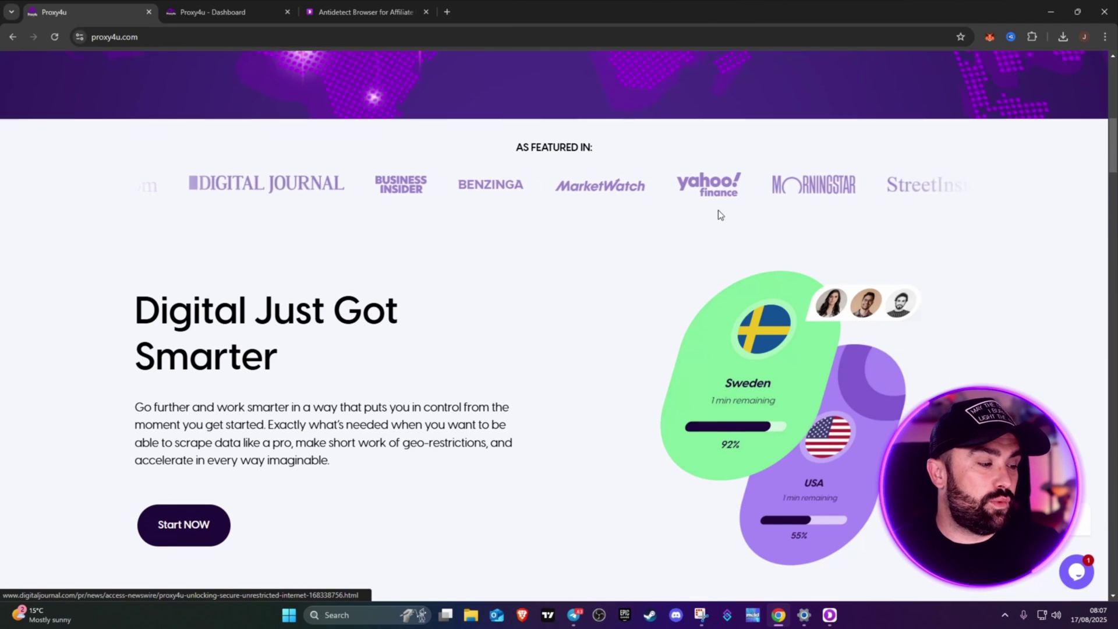
scroll(718, 210, "down", 3)
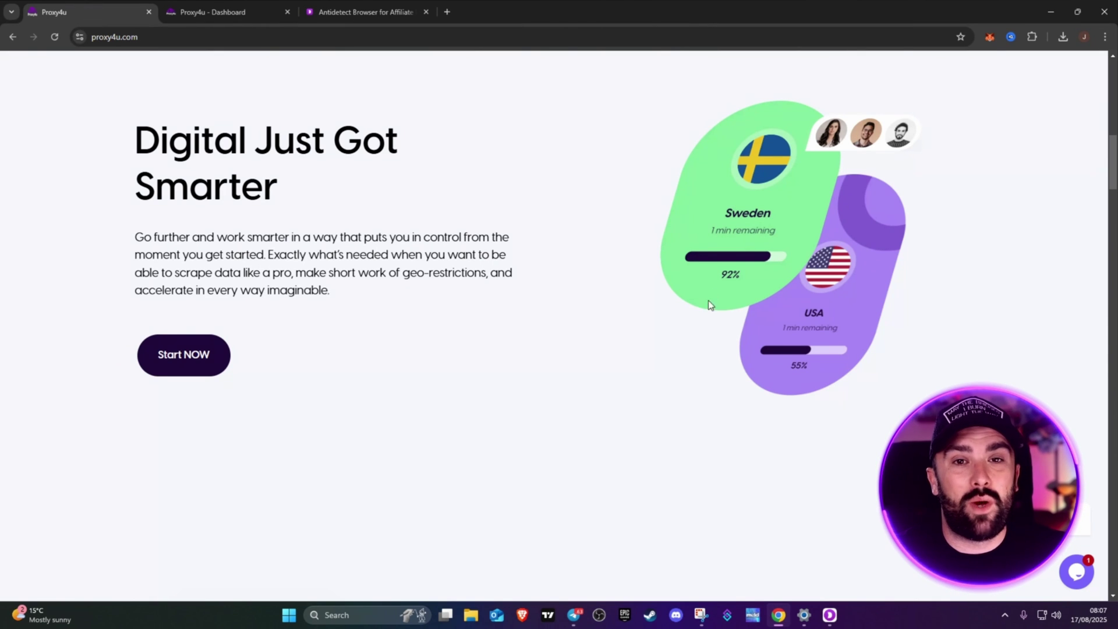
scroll(708, 304, "down", 9)
scroll(378, 307, "up", 2)
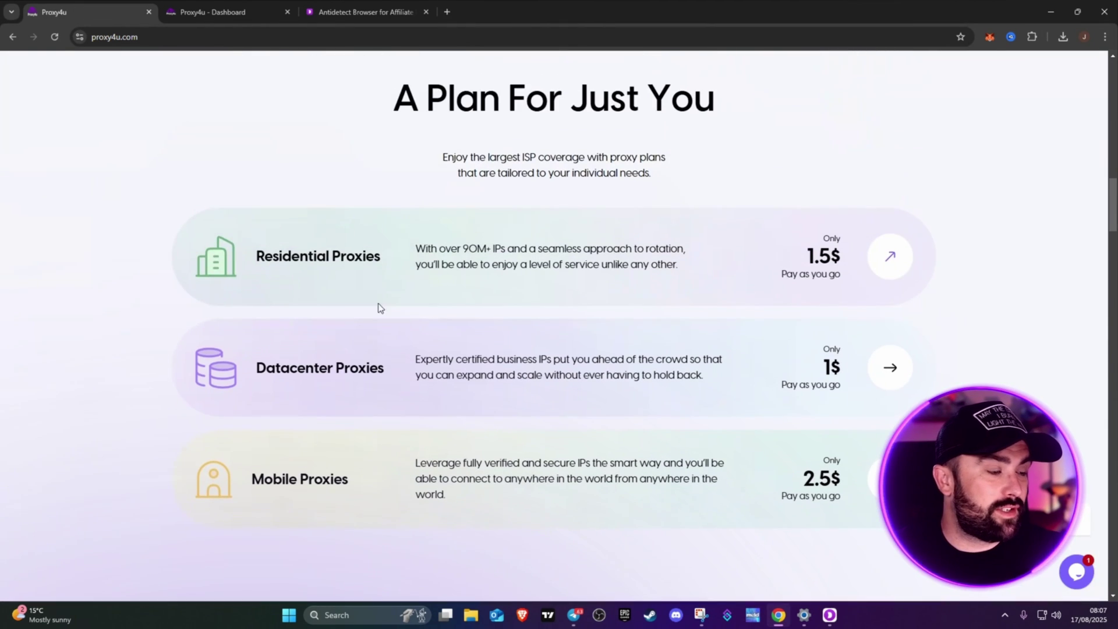
scroll(357, 367, "down", 9)
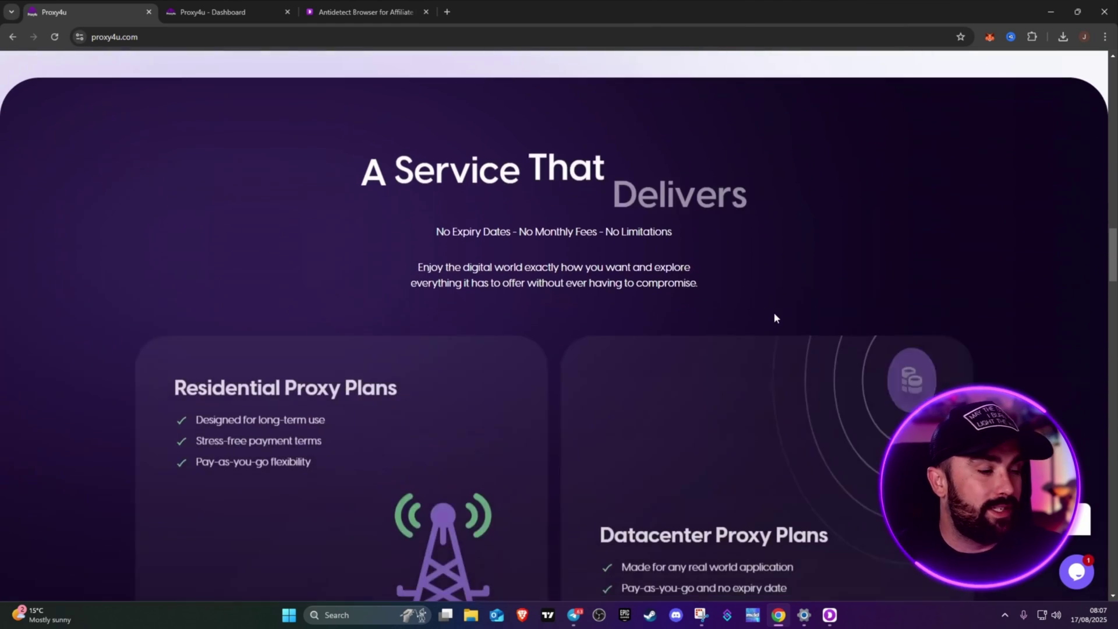
scroll(701, 227, "down", 15)
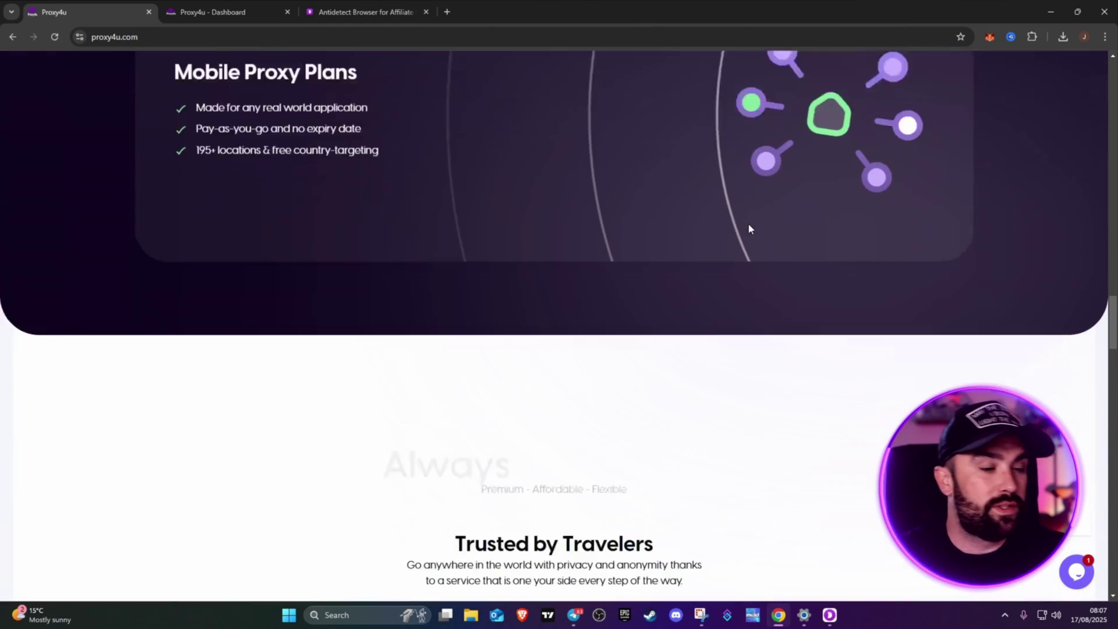
scroll(747, 251, "down", 11)
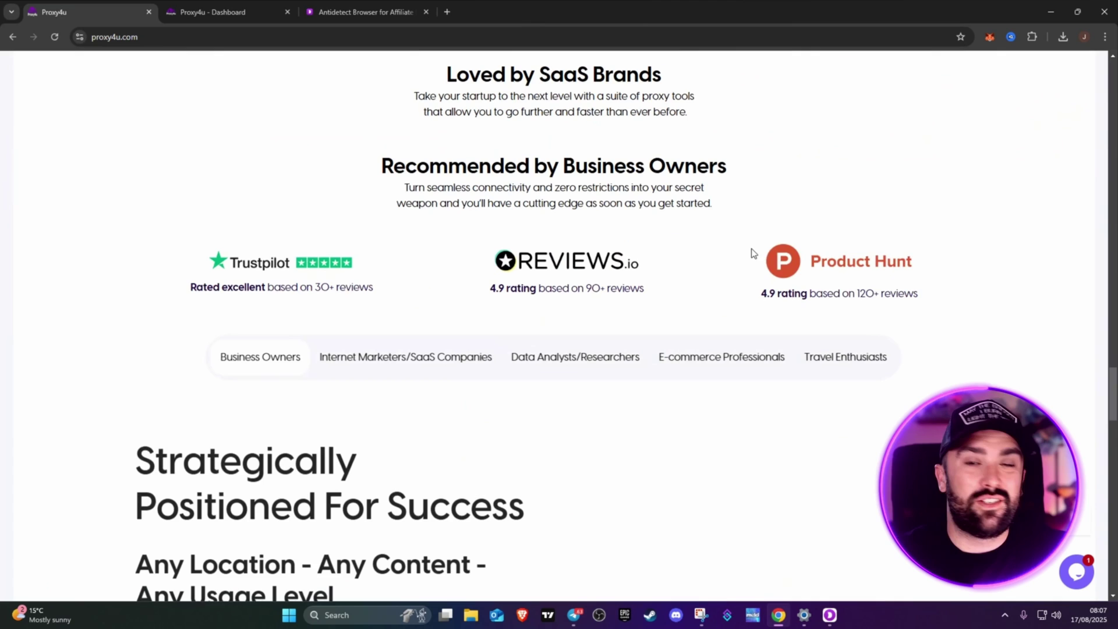
scroll(732, 262, "down", 5)
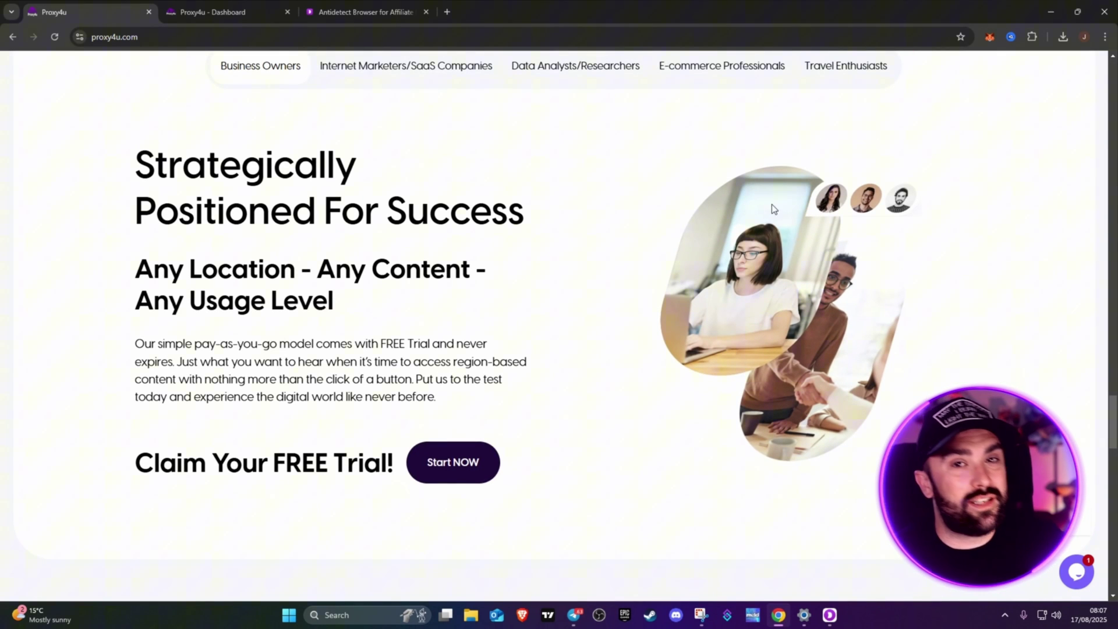
scroll(770, 208, "down", 4)
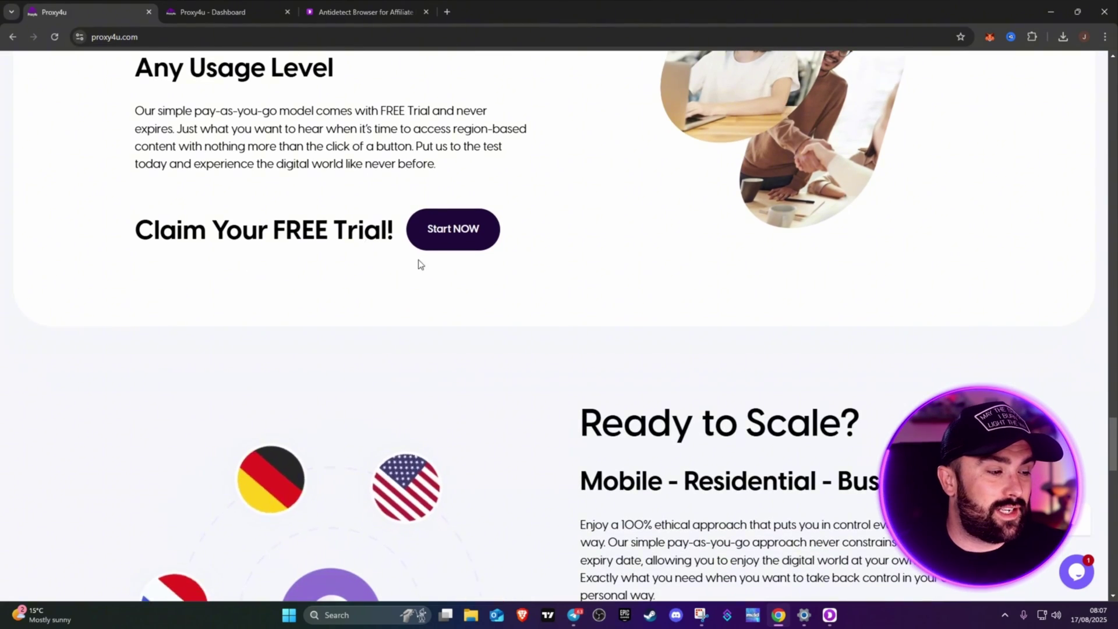
scroll(871, 194, "down", 9)
scroll(988, 179, "down", 5)
scroll(932, 192, "up", 11)
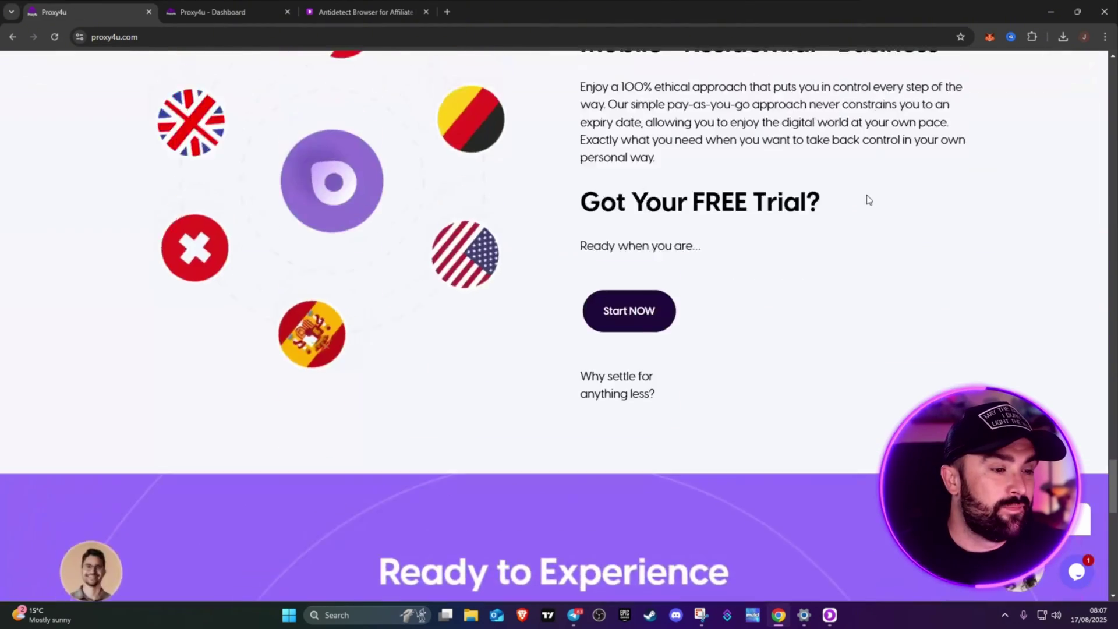
Switch to the 'Antidetect Browser for Affiliate' tab and scroll down through the page
left_click(349, 12)
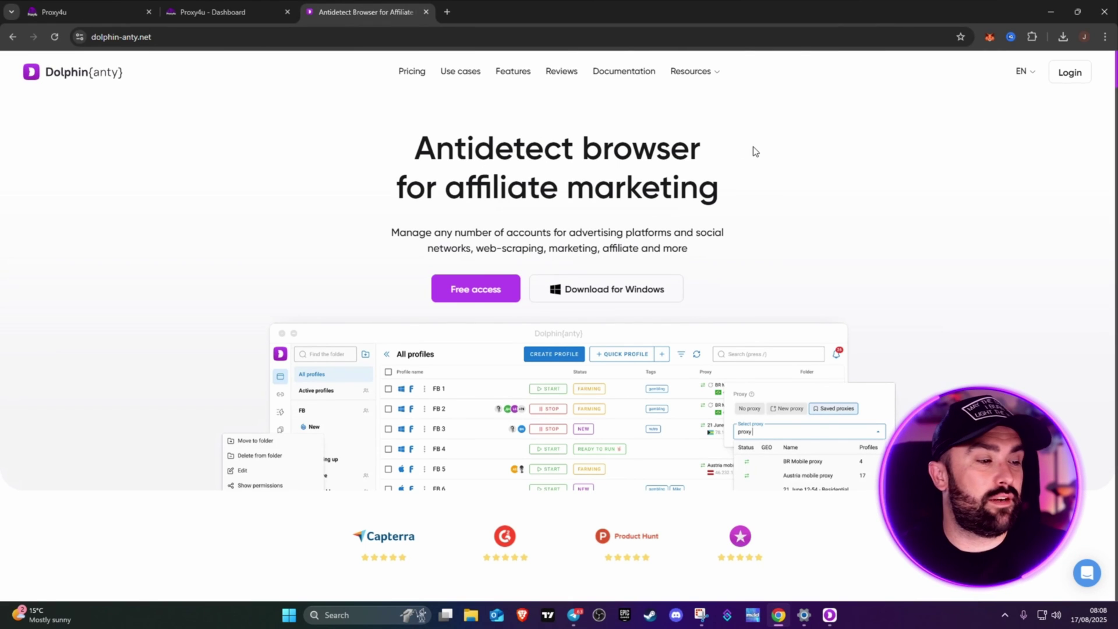
scroll(583, 198, "down", 1)
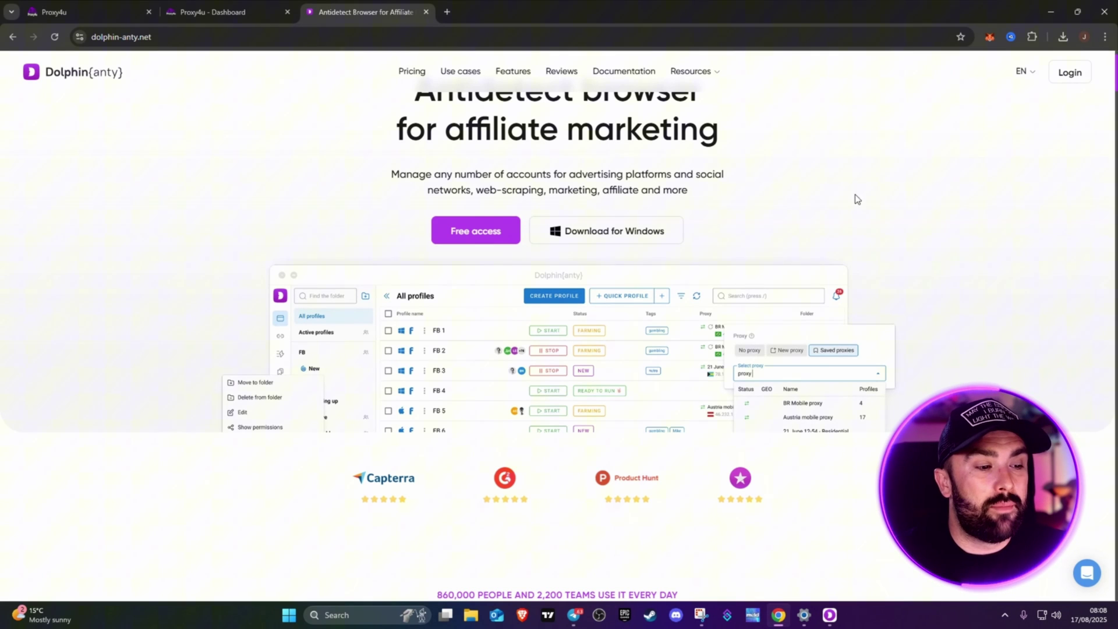
scroll(1074, 173, "down", 2)
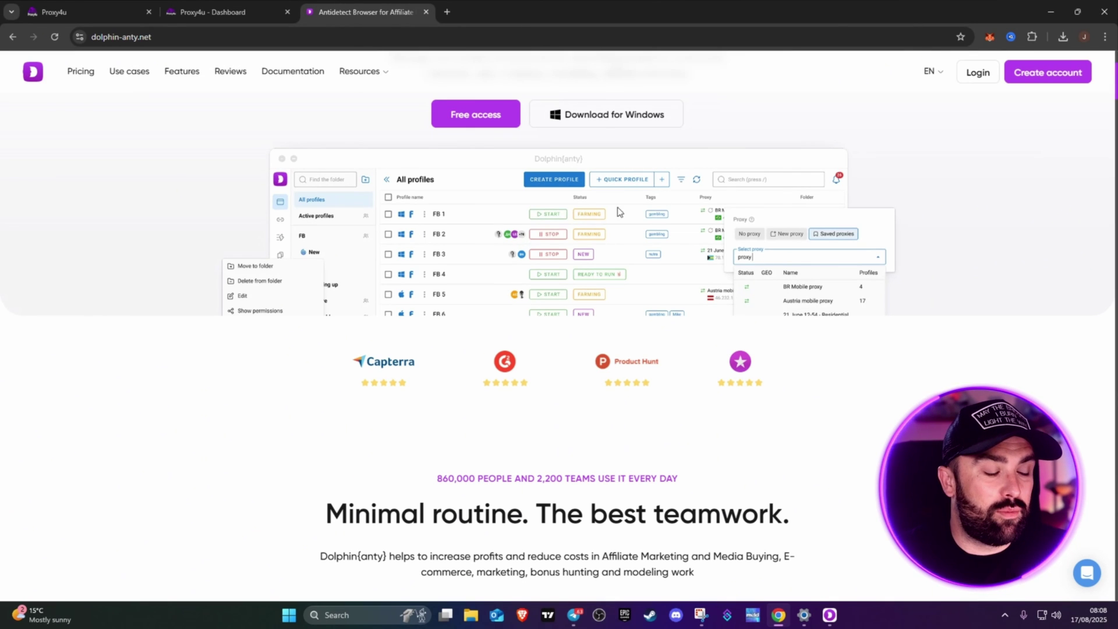
scroll(908, 198, "down", 5)
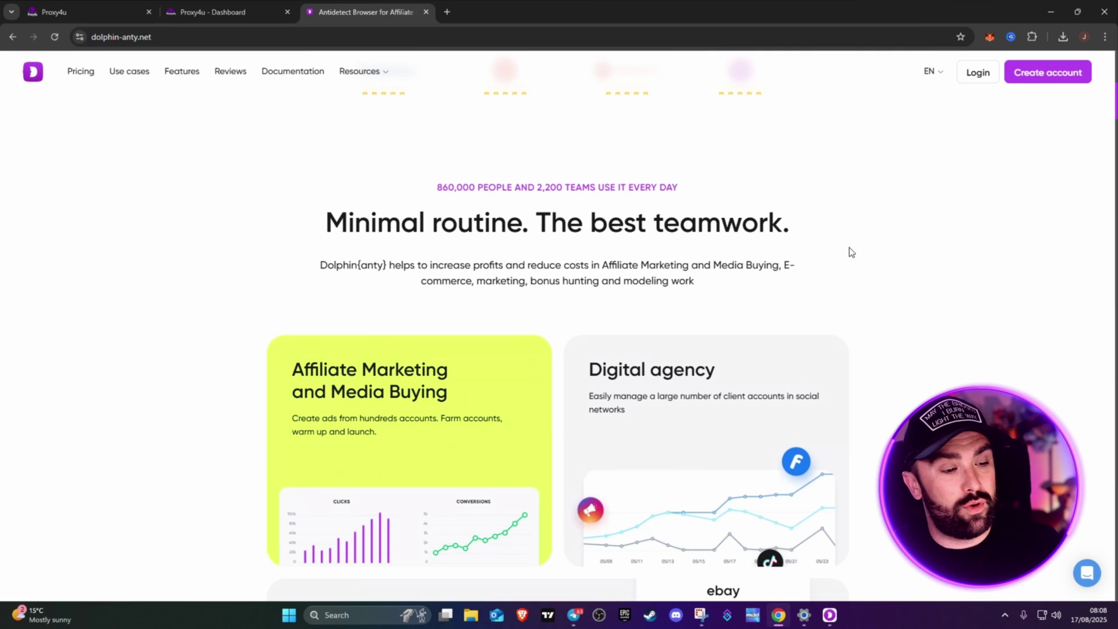
scroll(851, 252, "down", 3)
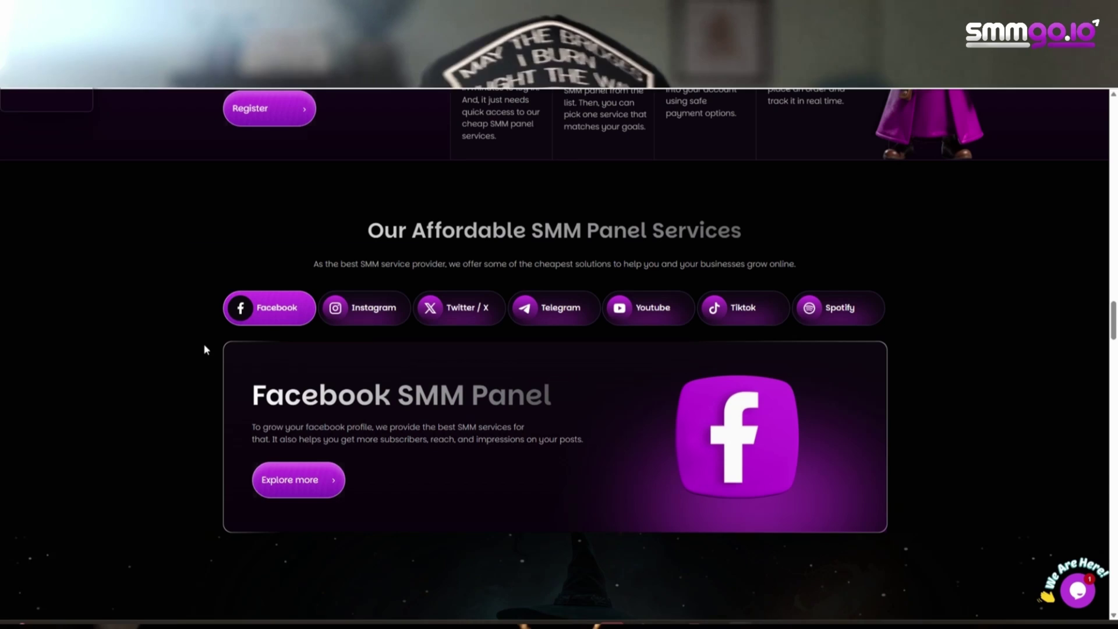
Cycle through the Instagram, Twitter/X, Telegram, YouTube, TikTok and Spotify SMM panels, ending on Spotify
scroll(205, 347, "down", 1)
left_click(394, 276)
left_click(484, 279)
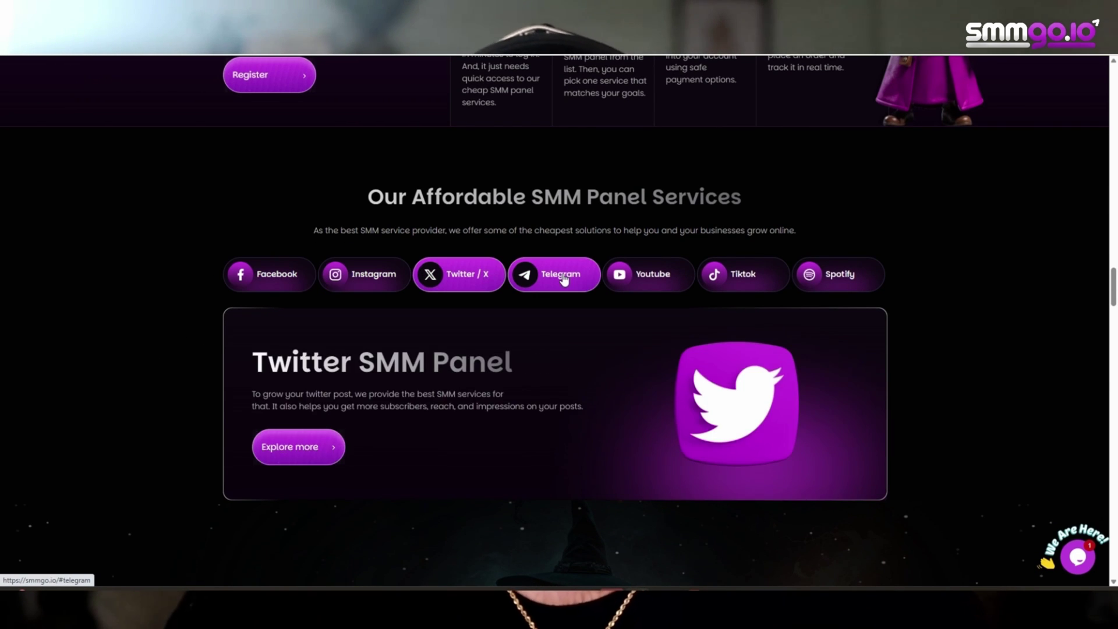
left_click(561, 277)
left_click(644, 282)
left_click(743, 282)
left_click(848, 277)
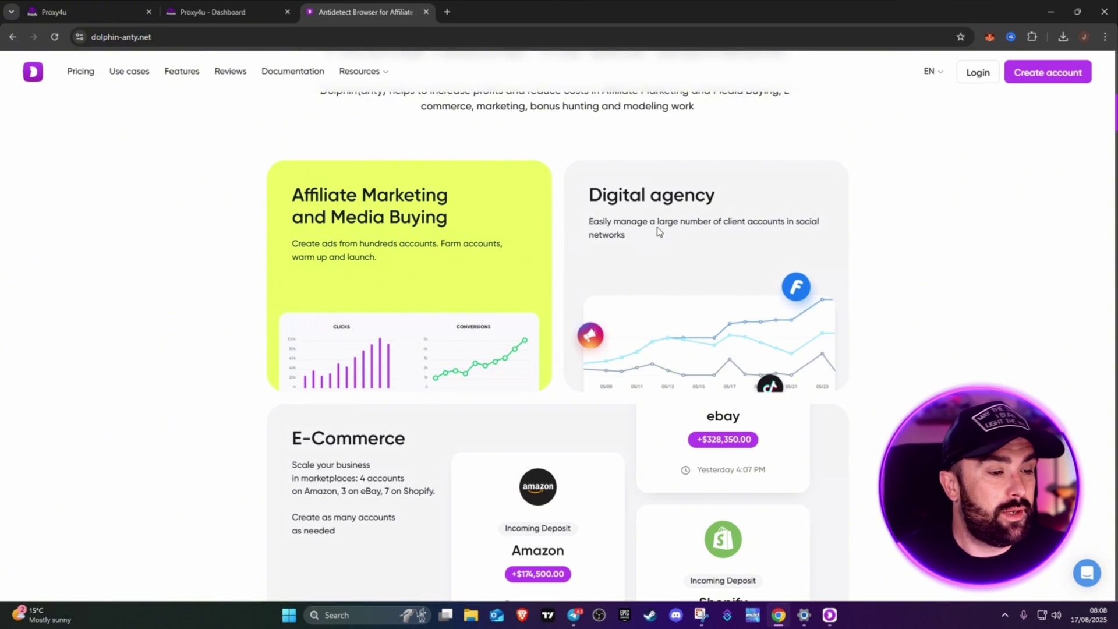
scroll(658, 232, "down", 5)
scroll(550, 206, "up", 1)
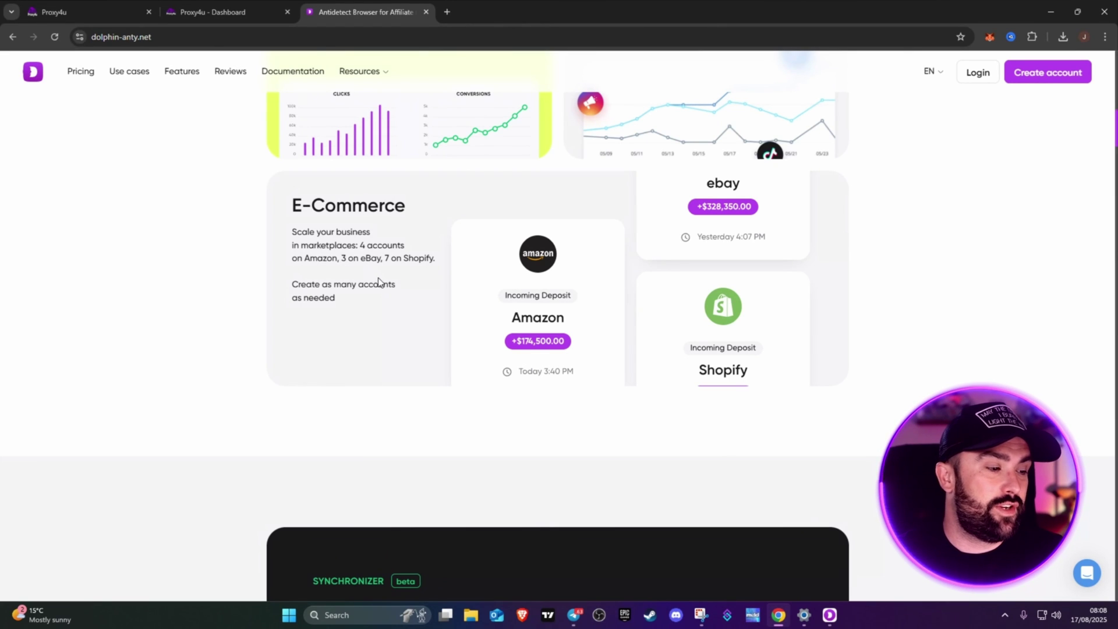
scroll(864, 245, "down", 7)
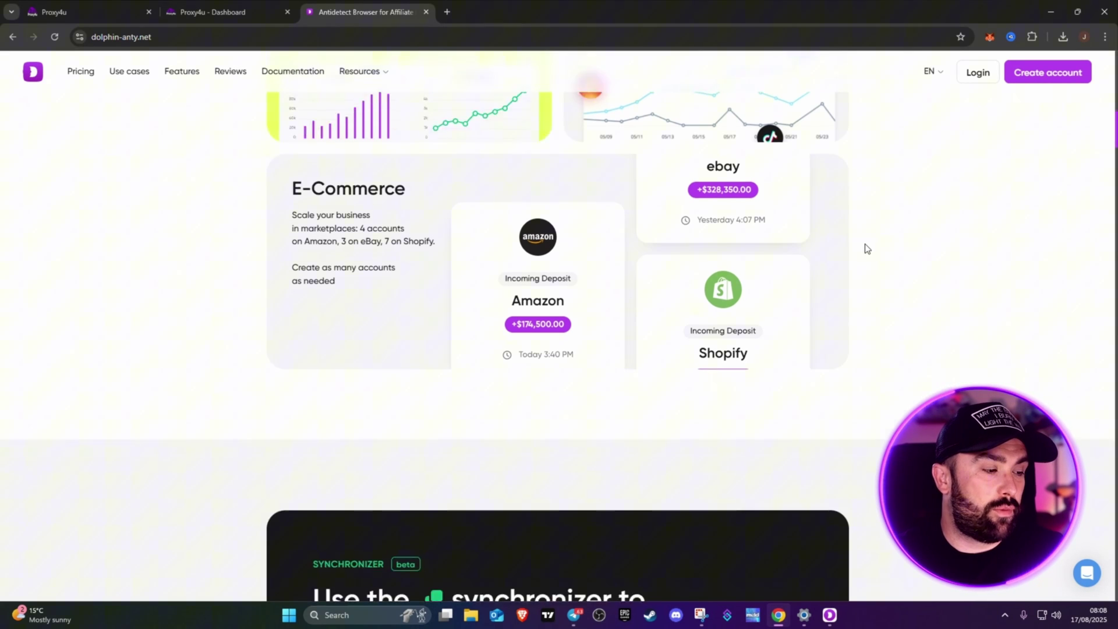
scroll(955, 218, "down", 2)
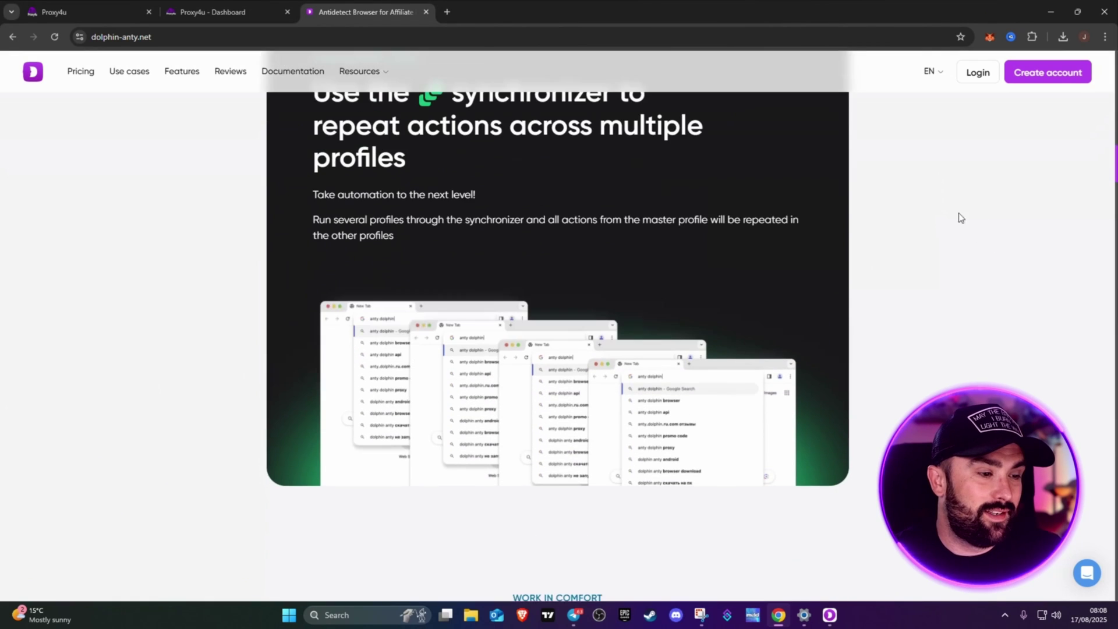
scroll(641, 215, "up", 1)
scroll(1035, 266, "down", 7)
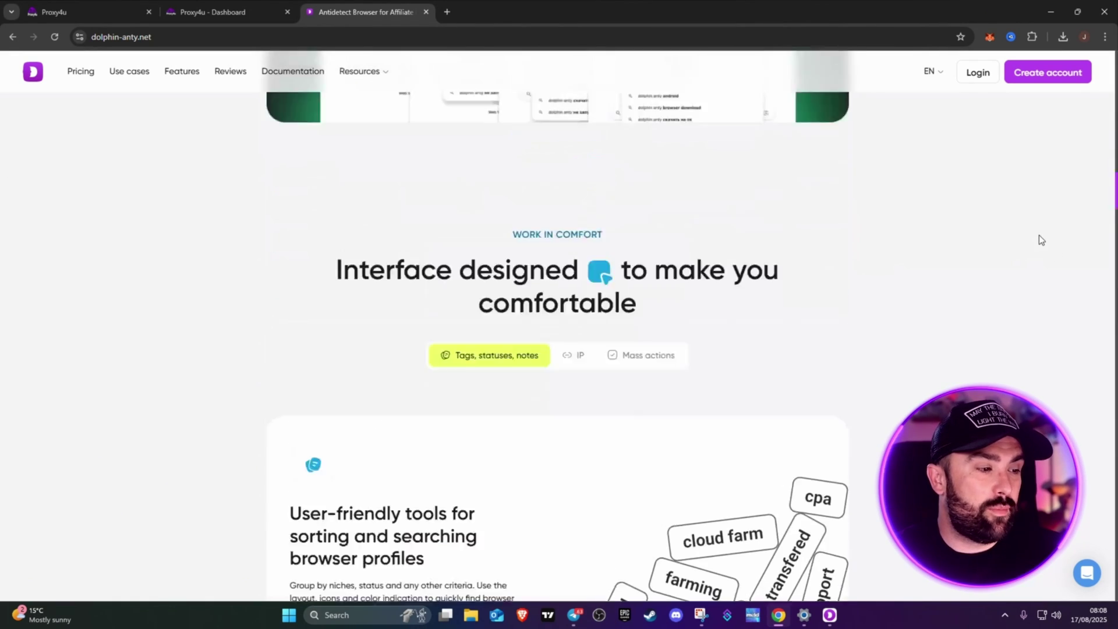
scroll(1037, 238, "up", 15)
left_click_drag(1114, 119, 1111, 56)
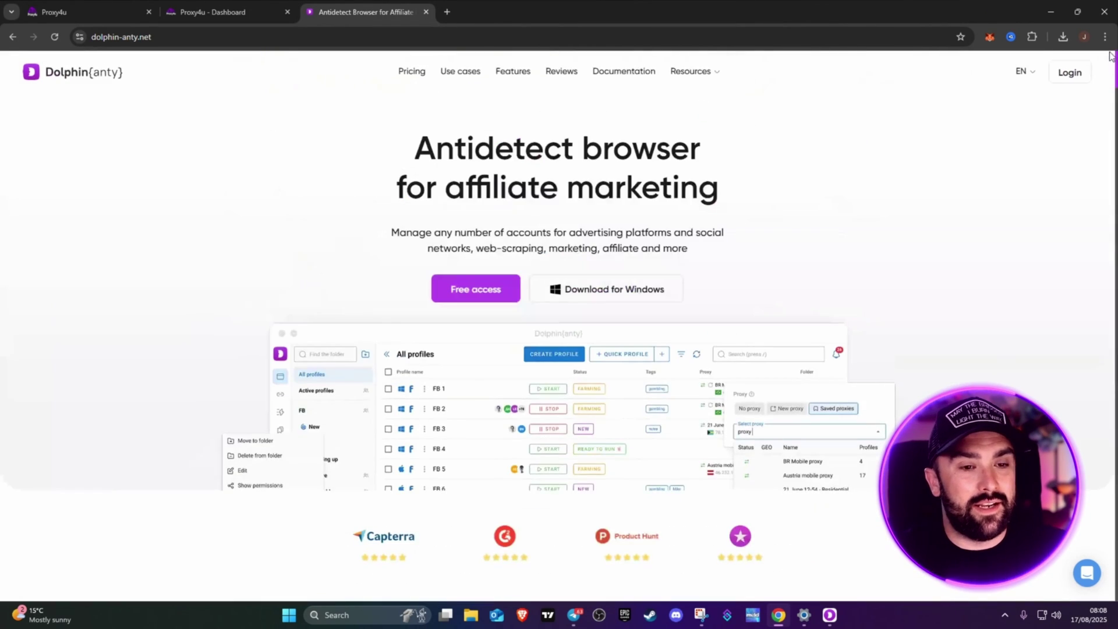
left_click(235, 18)
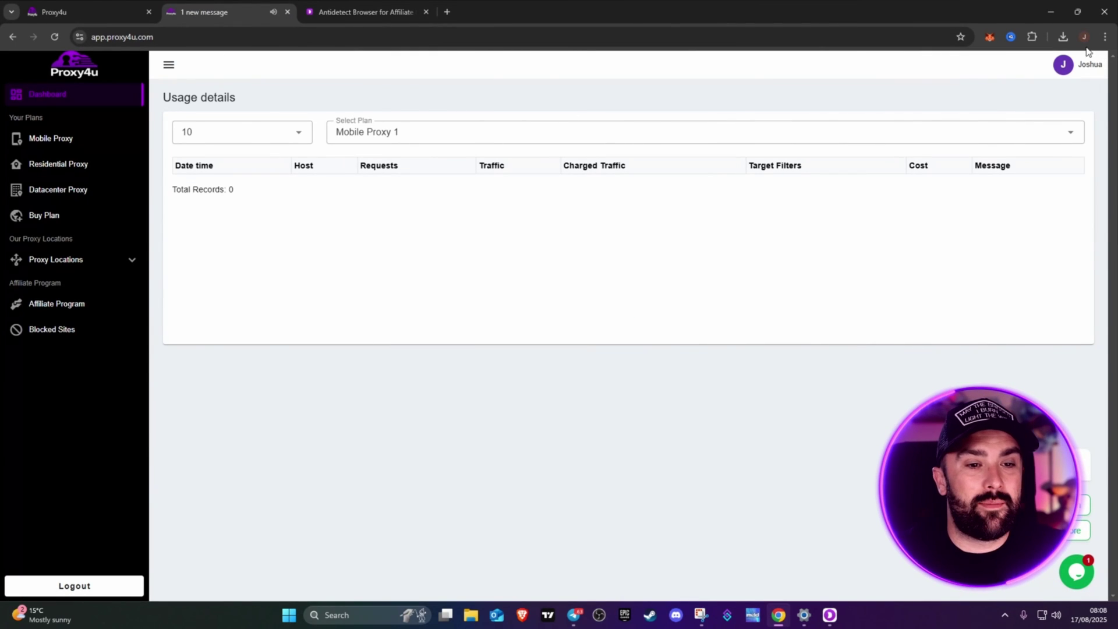
Browse the Mobile, Residential and Datacenter plans, settling on Residential Proxy with a regenerated password
left_click(39, 138)
left_click(65, 170)
left_click(70, 191)
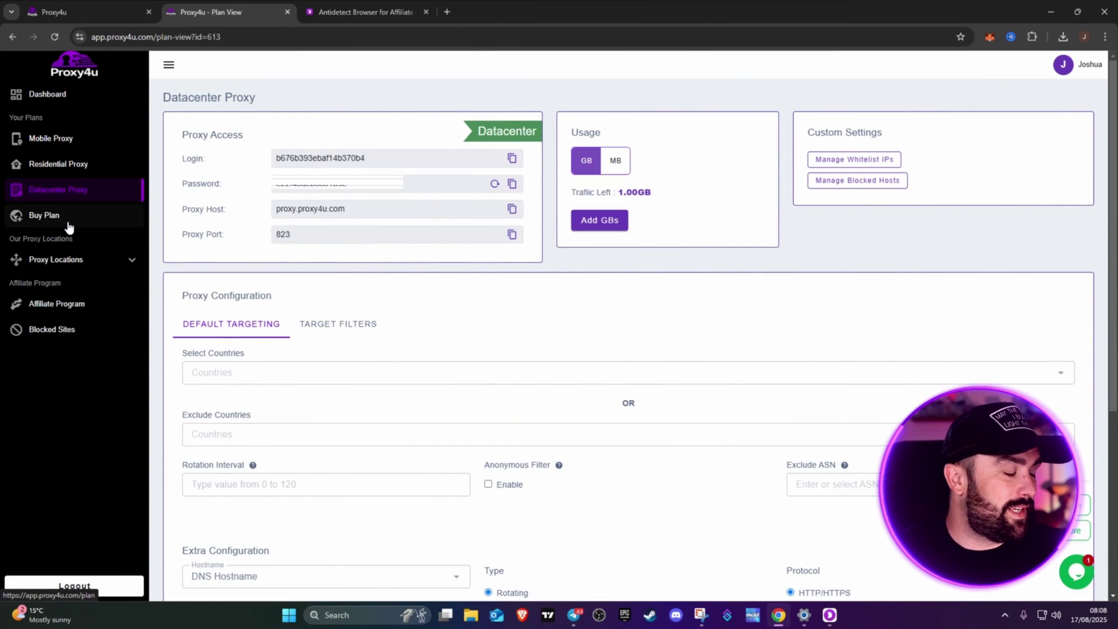
left_click(95, 266)
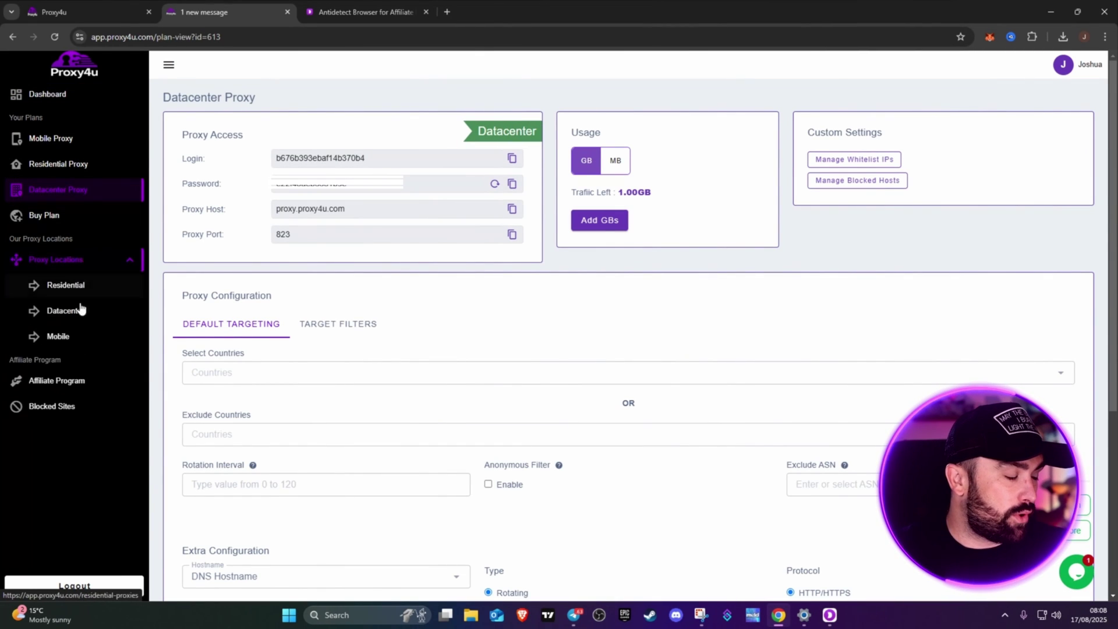
left_click(131, 260)
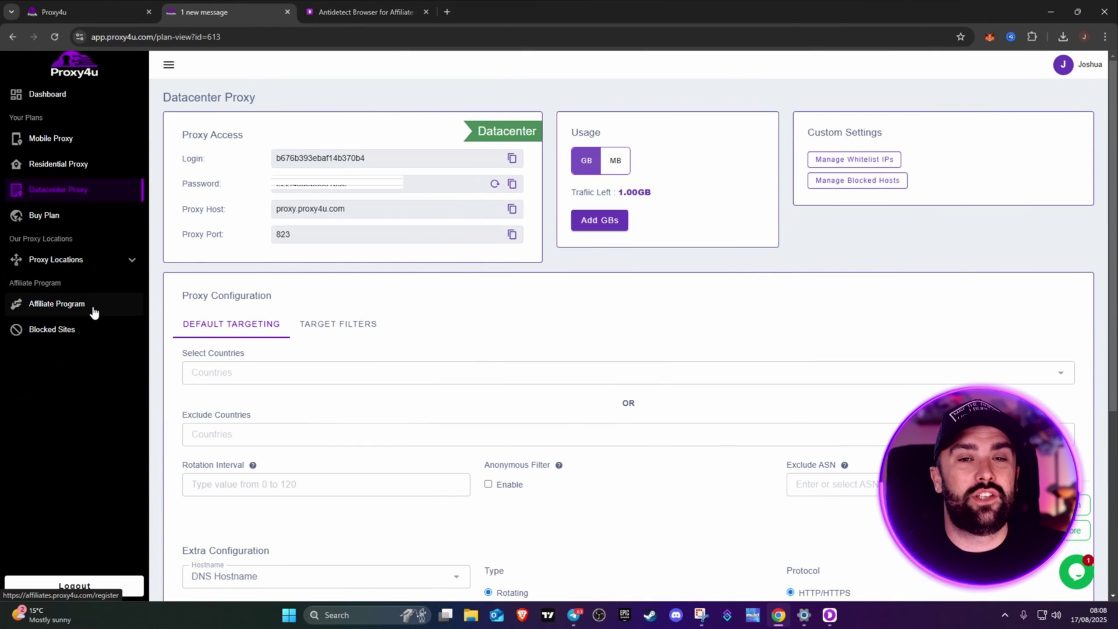
left_click(76, 172)
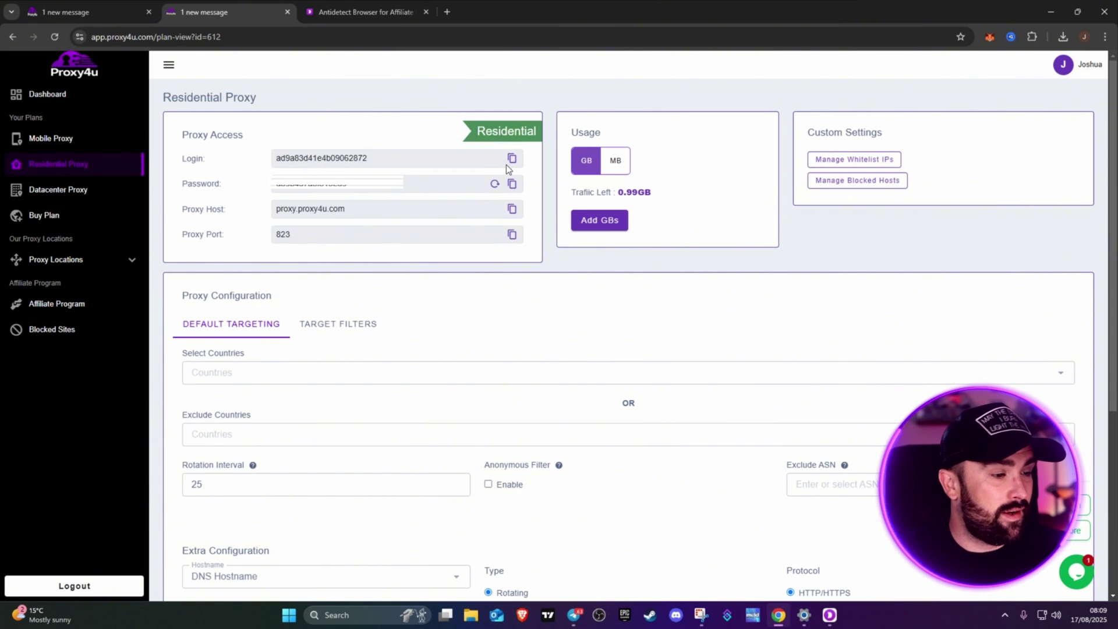
left_click(495, 186)
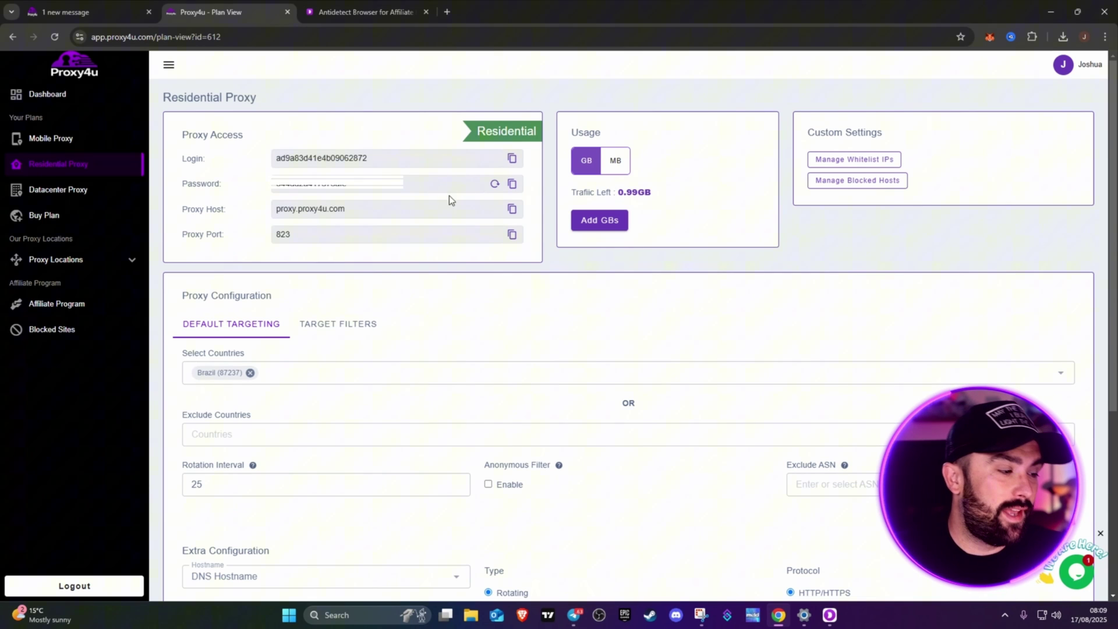
Swap the residential proxy's target country from Brazil to France (4750)
scroll(327, 194, "down", 2)
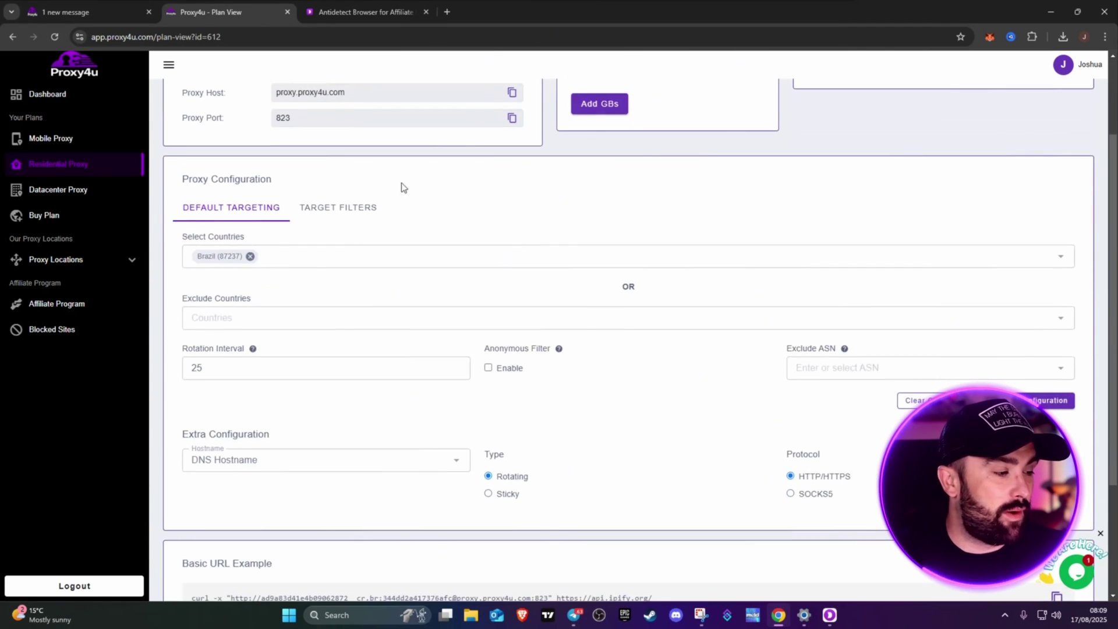
left_click(250, 256)
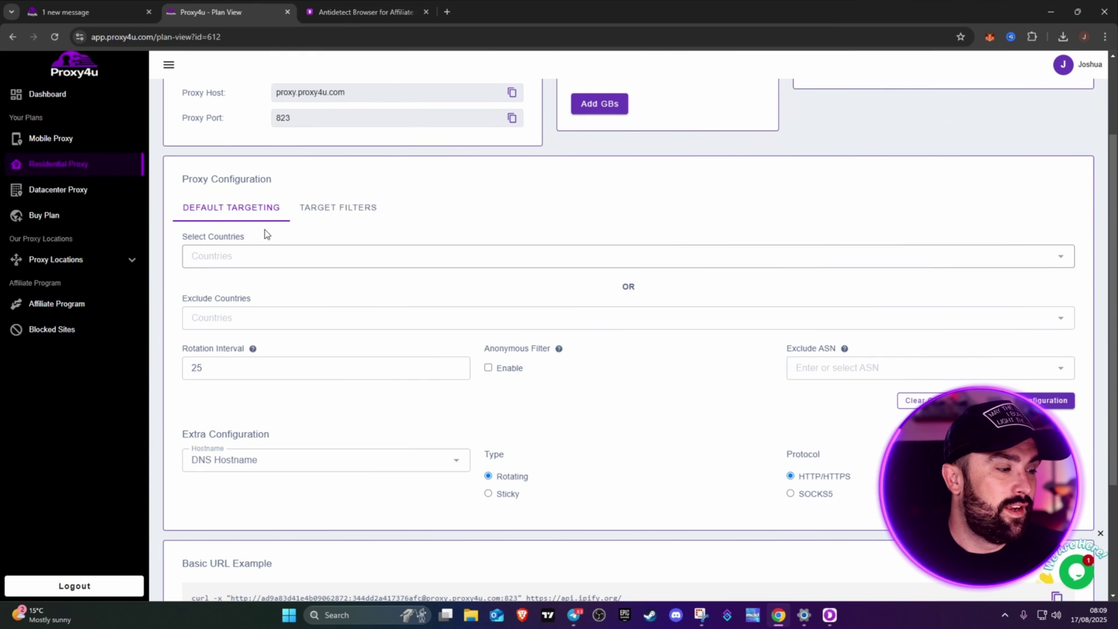
left_click(350, 208)
left_click(238, 218)
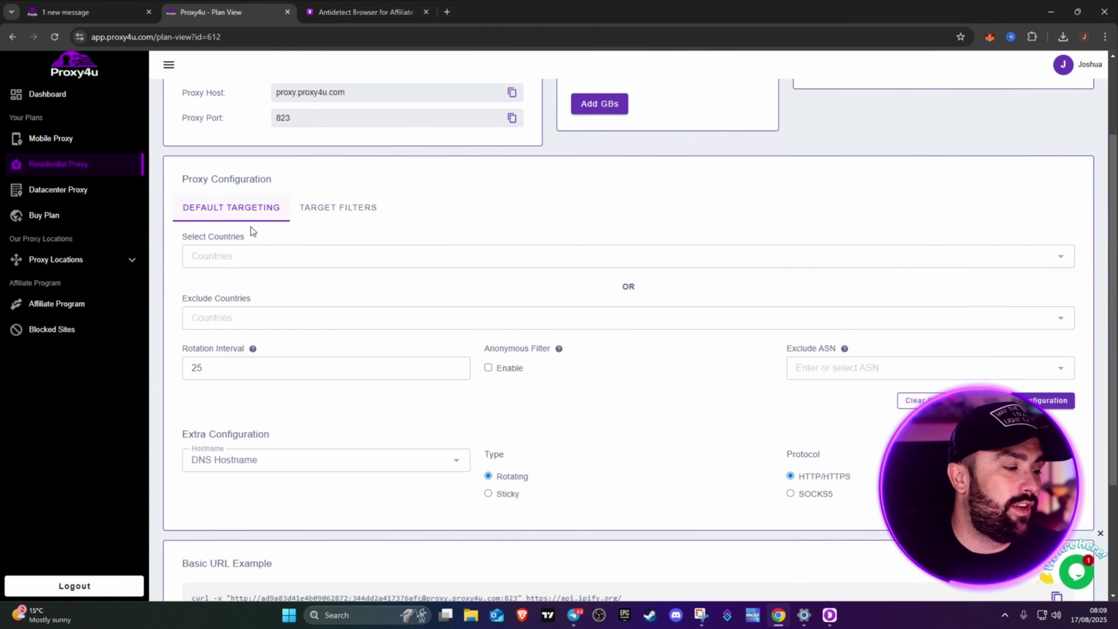
left_click(249, 259)
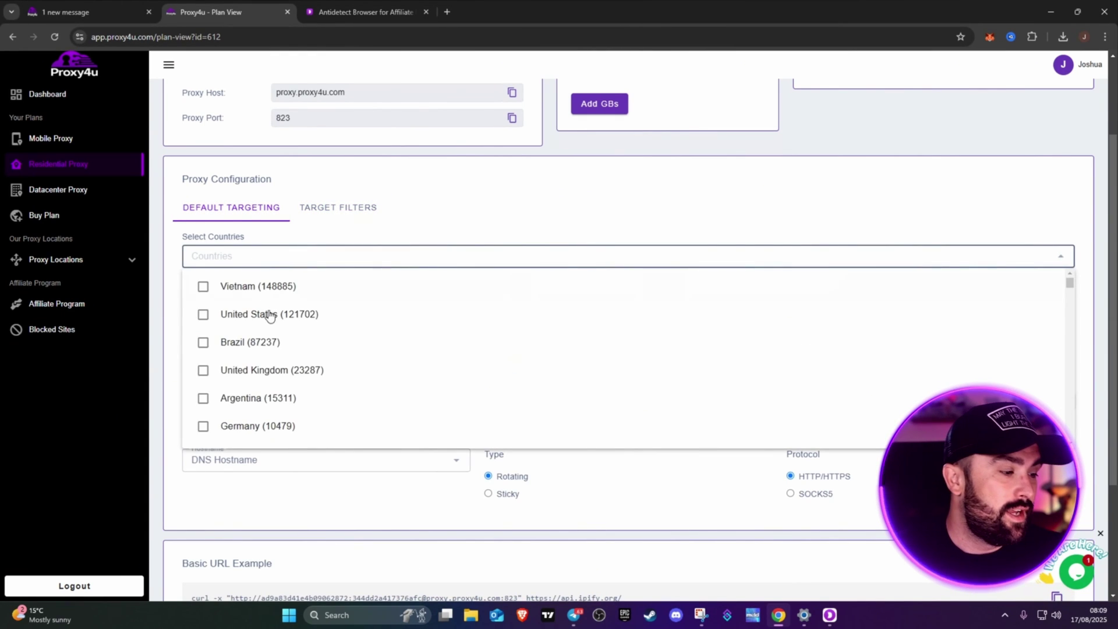
scroll(337, 329, "down", 5)
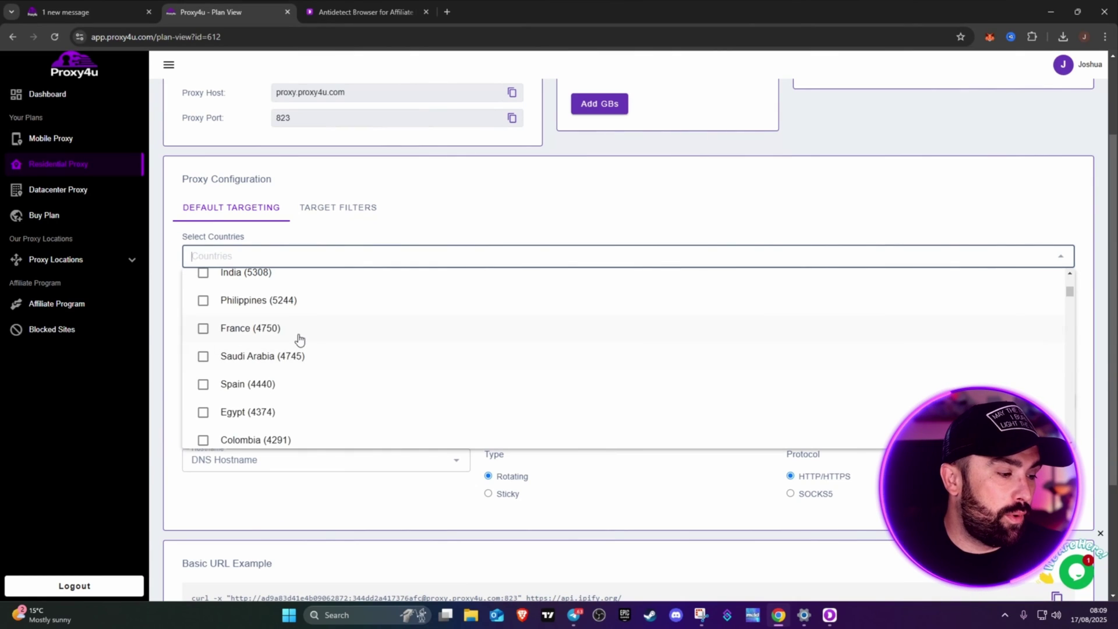
left_click(263, 335)
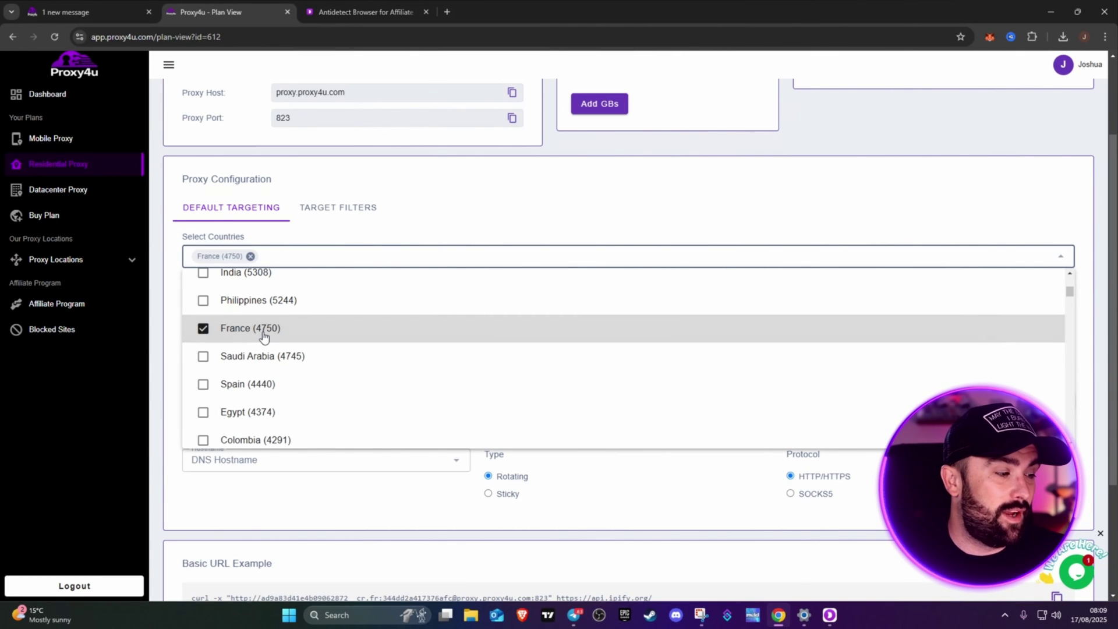
left_click(445, 221)
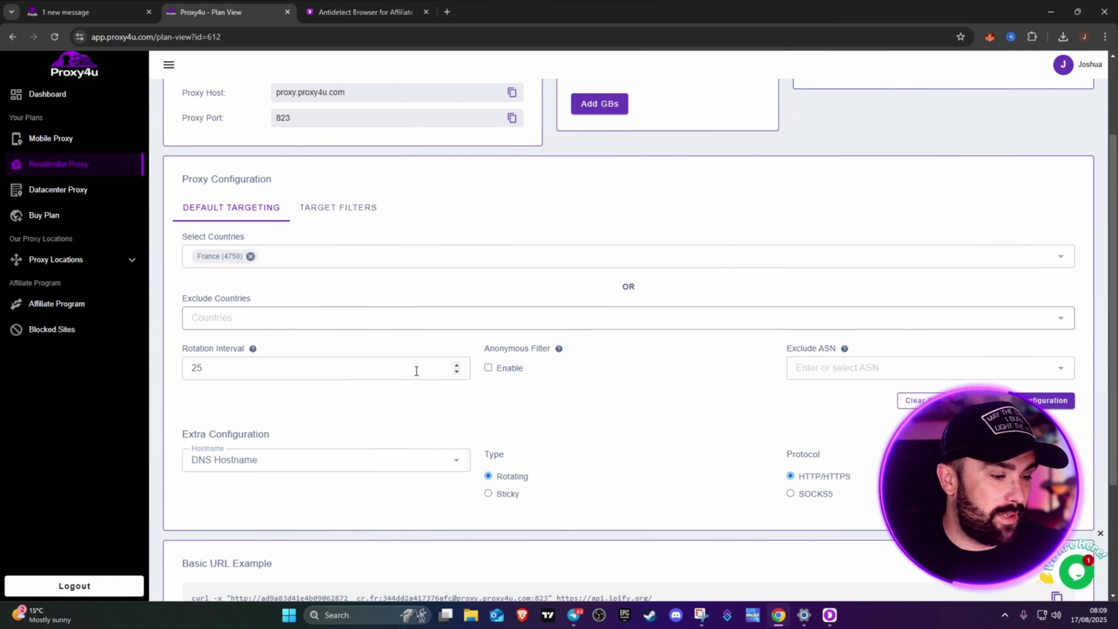
Set the proxy type to Sticky and change the rotation interval from 25 to 10
left_click(506, 494)
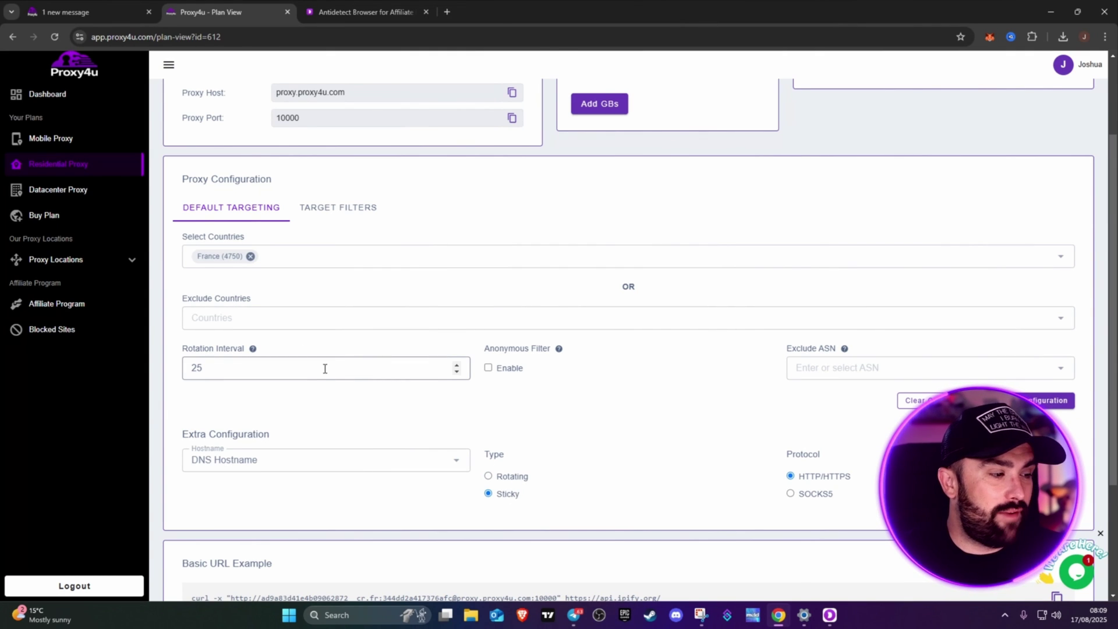
mouse_move(254, 351)
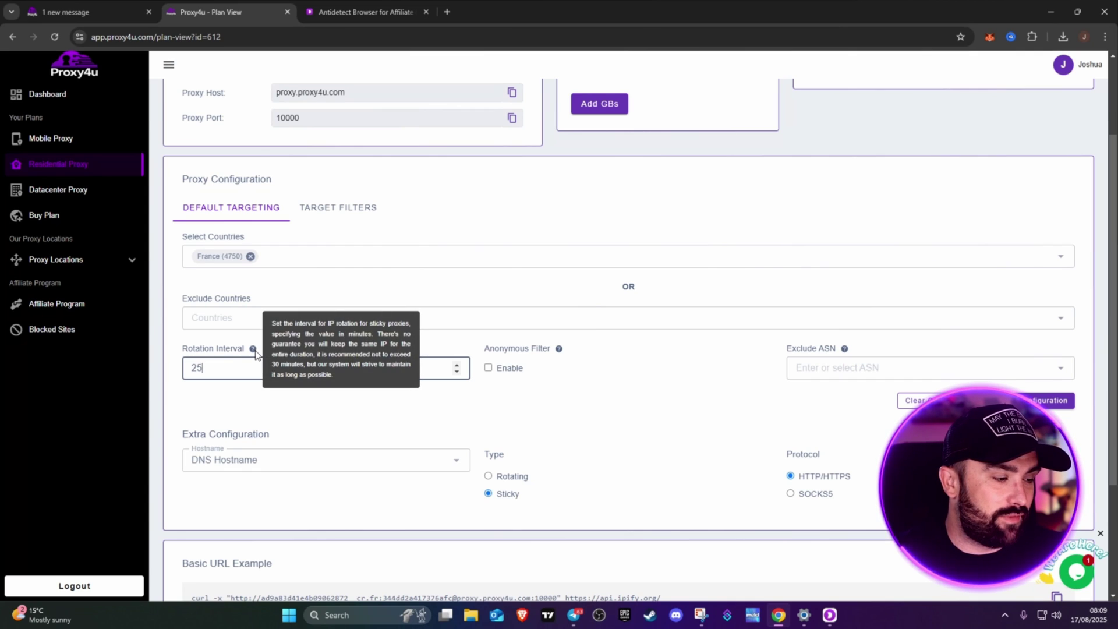
key("BackSpace")
key("BackSpace")
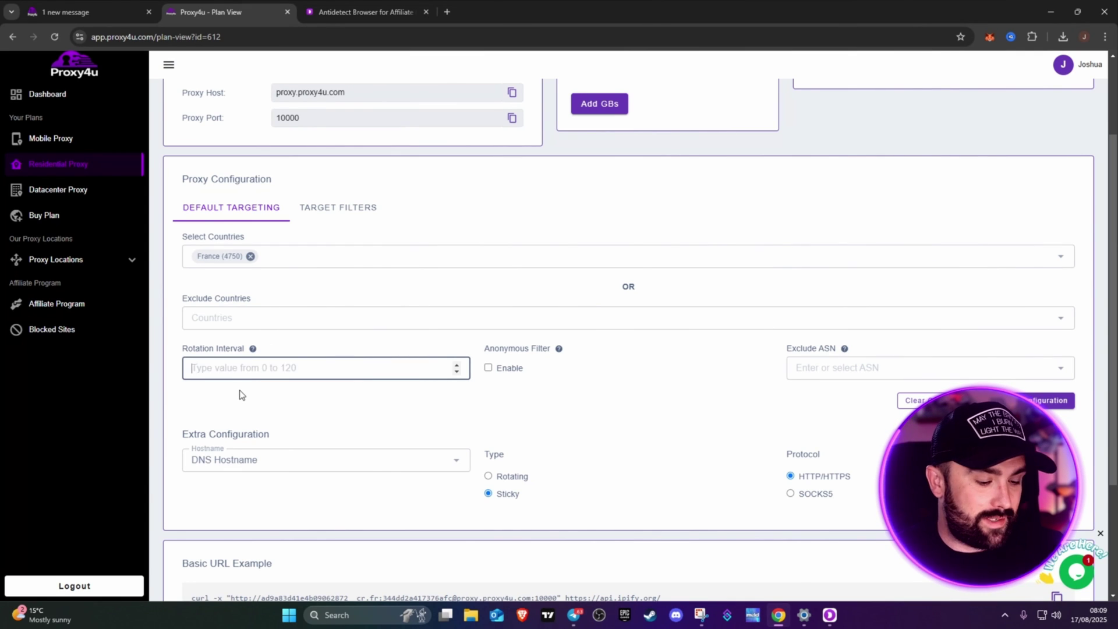
type("10")
left_click(314, 402)
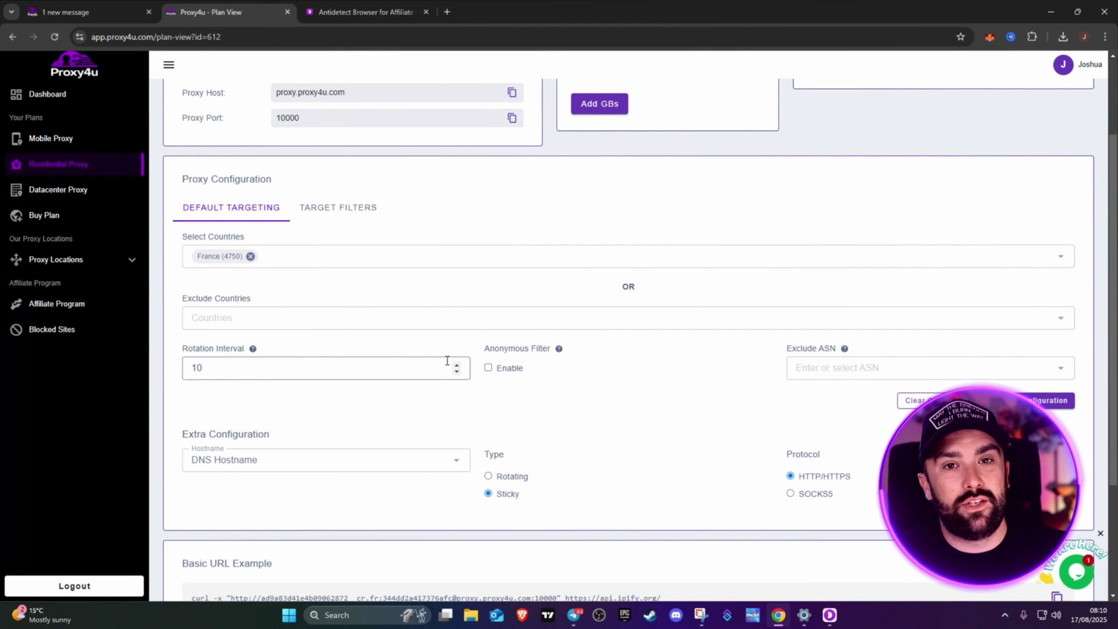
scroll(586, 369, "down", 2)
scroll(612, 366, "up", 2)
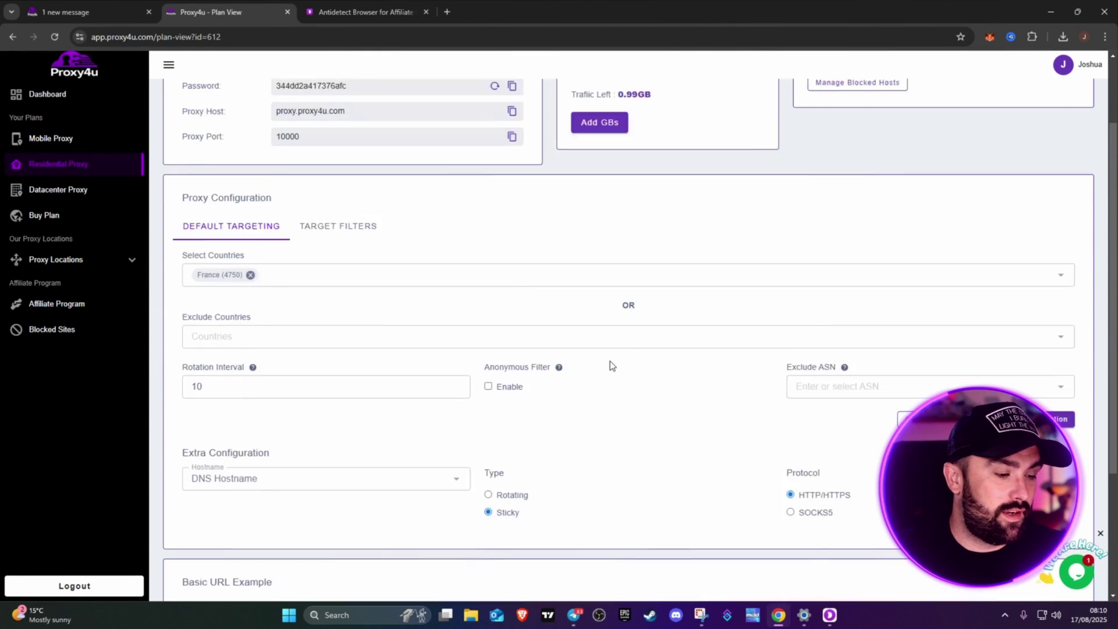
scroll(612, 366, "up", 2)
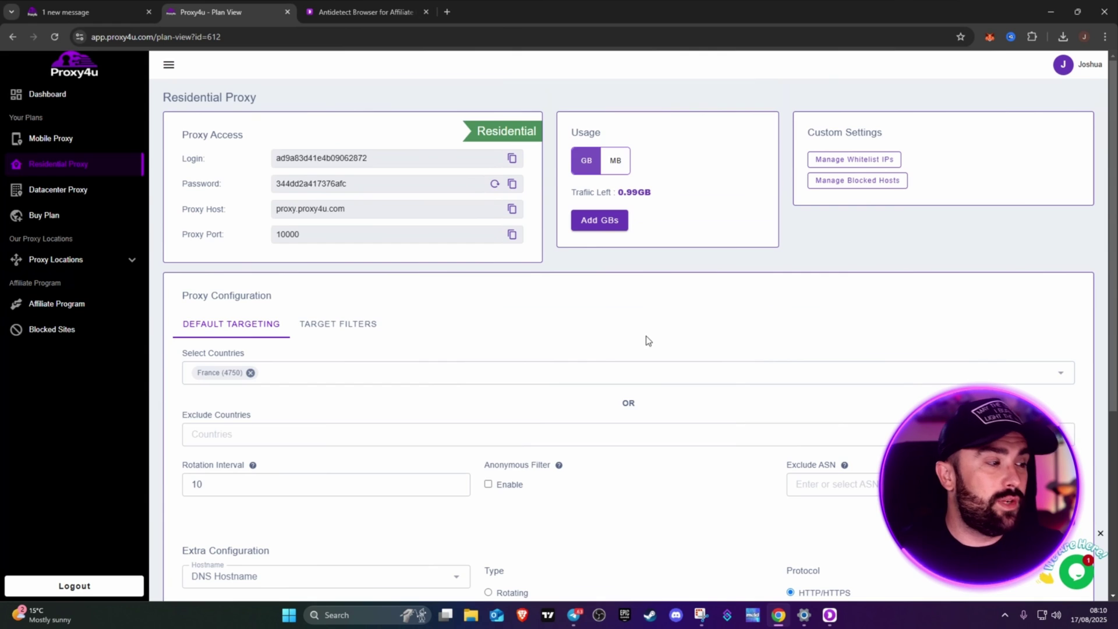
scroll(648, 341, "down", 5)
scroll(252, 190, "up", 5)
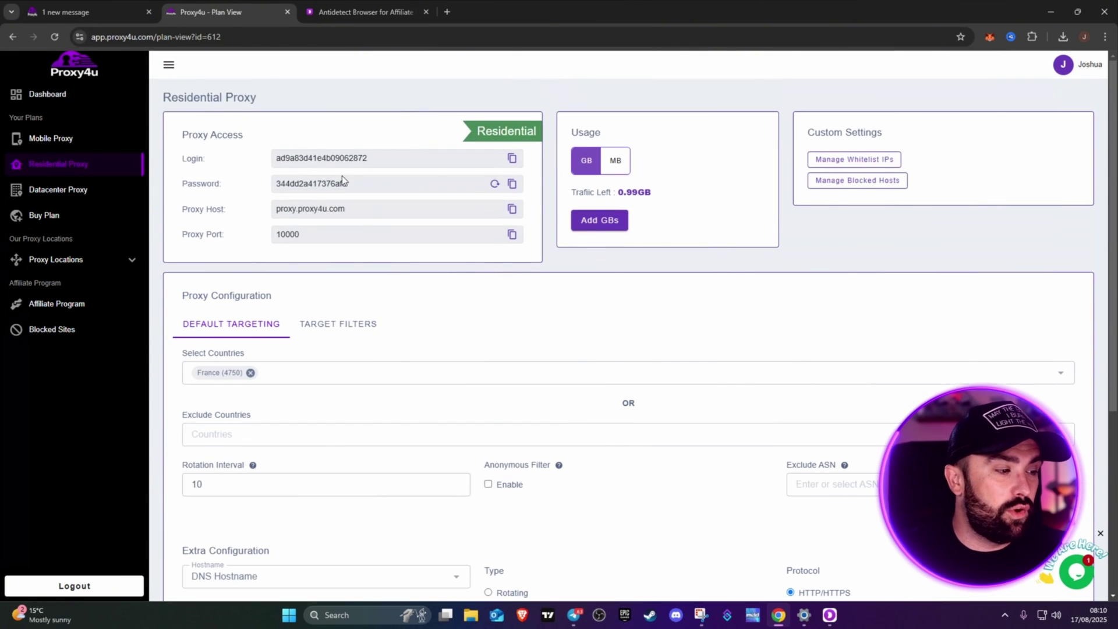
Review the first France proxy line's login and port 10000, then bring up Dolphin Anty
scroll(603, 327, "down", 5)
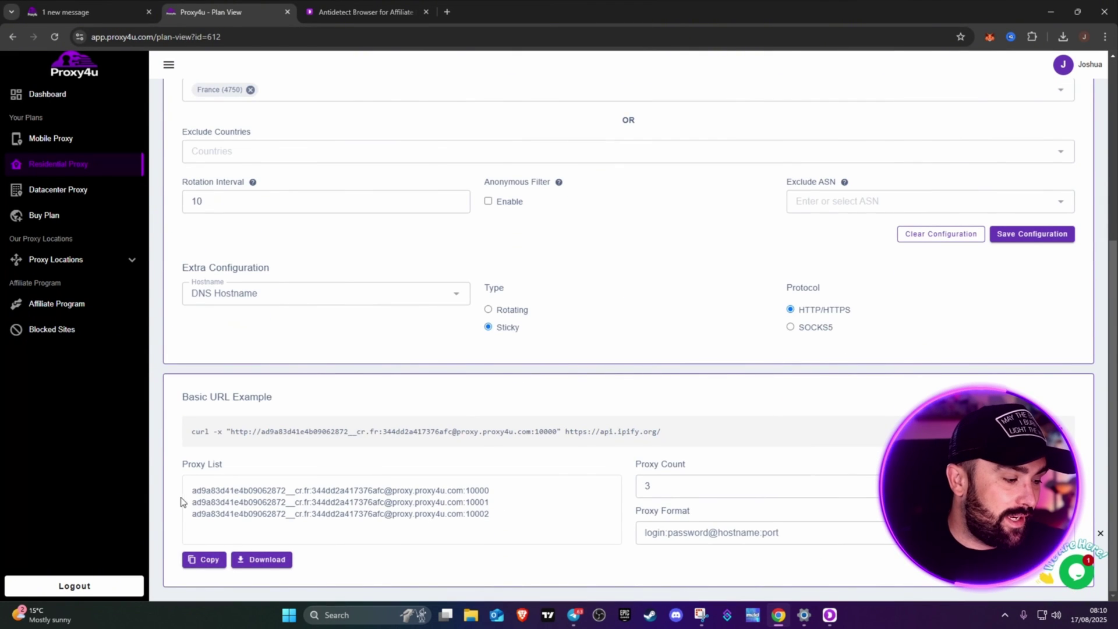
left_click_drag(193, 491, 499, 492)
left_click(505, 495)
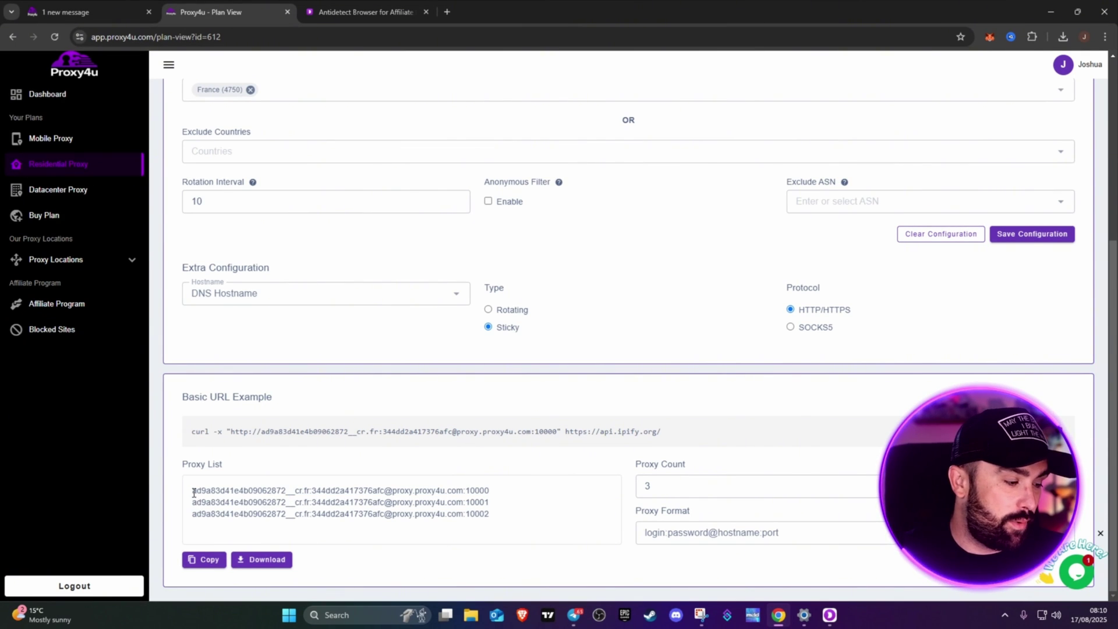
left_click_drag(193, 493, 491, 493)
left_click(504, 508)
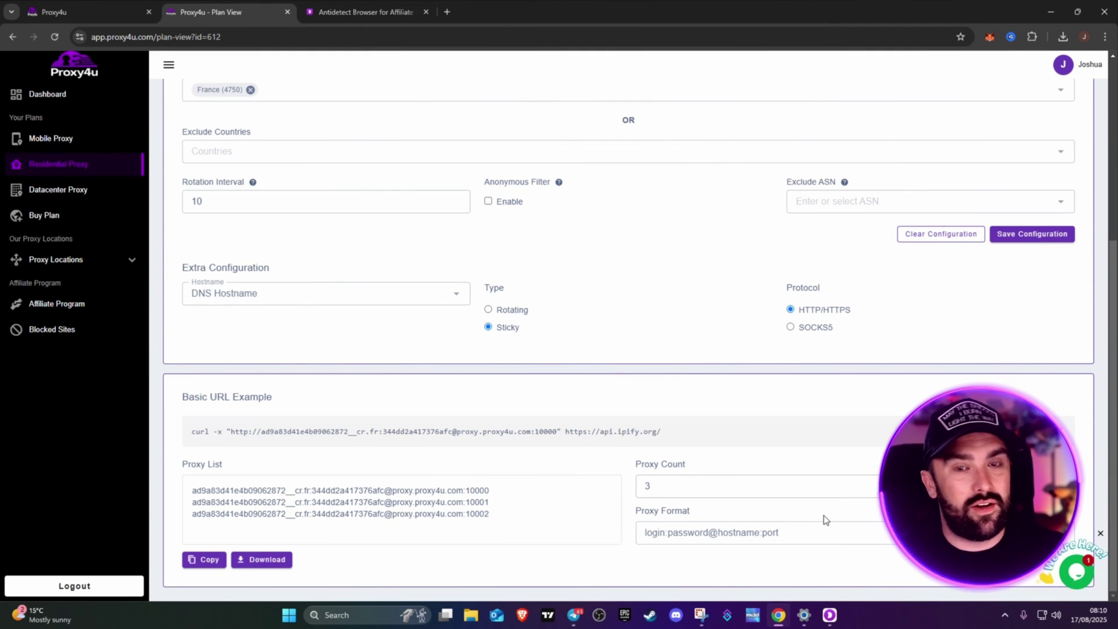
left_click(830, 616)
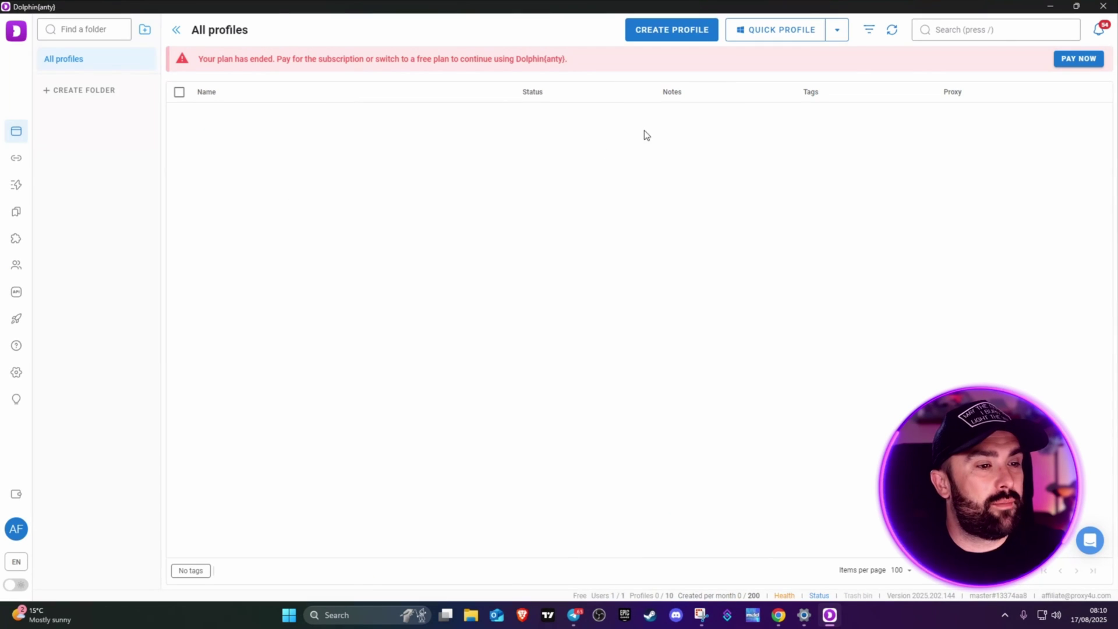
Start a new browser profile with the TikTok profile type
left_click(689, 30)
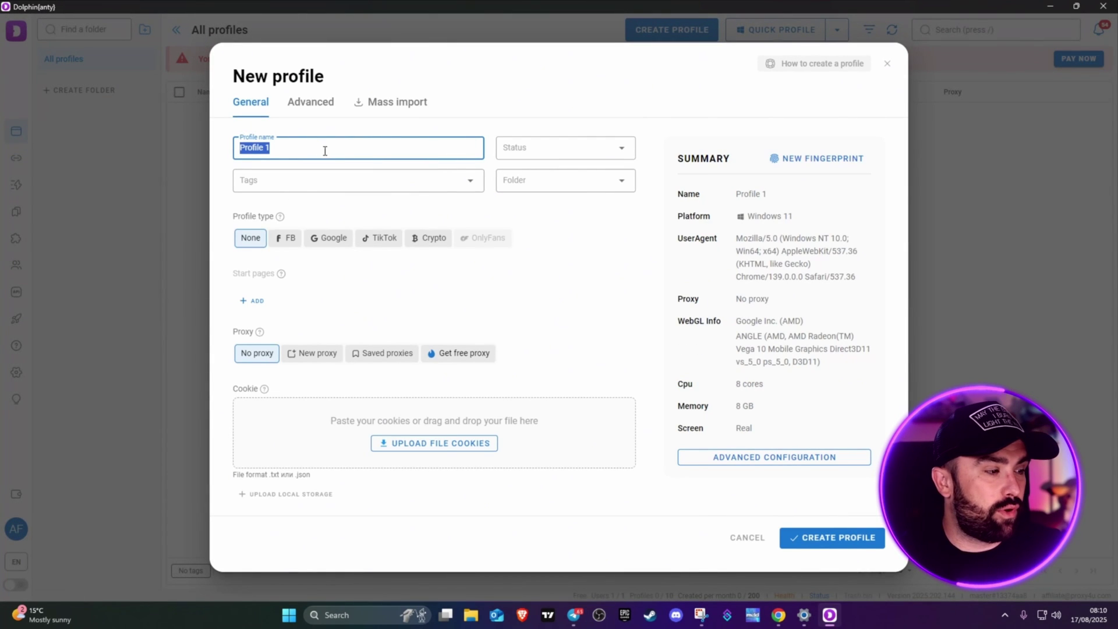
left_click(287, 238)
left_click(326, 239)
left_click(387, 239)
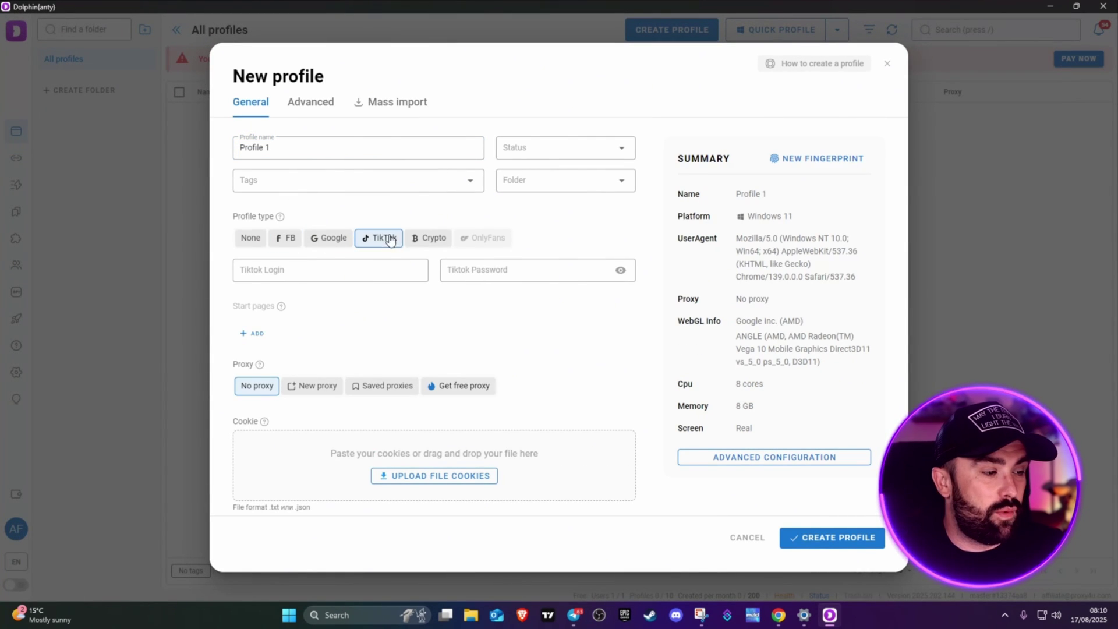
Add a new HTTP proxy to the profile and focus the empty Proxy field
left_click(330, 386)
scroll(553, 340, "down", 3)
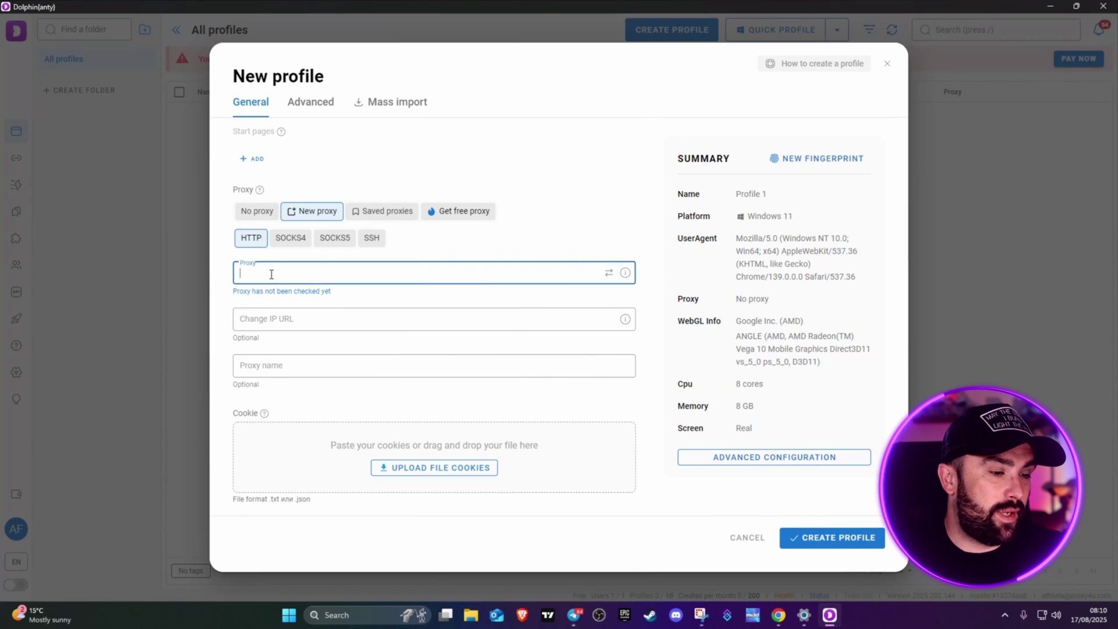
scroll(366, 269, "down", 1)
scroll(380, 275, "up", 2)
left_click(273, 303)
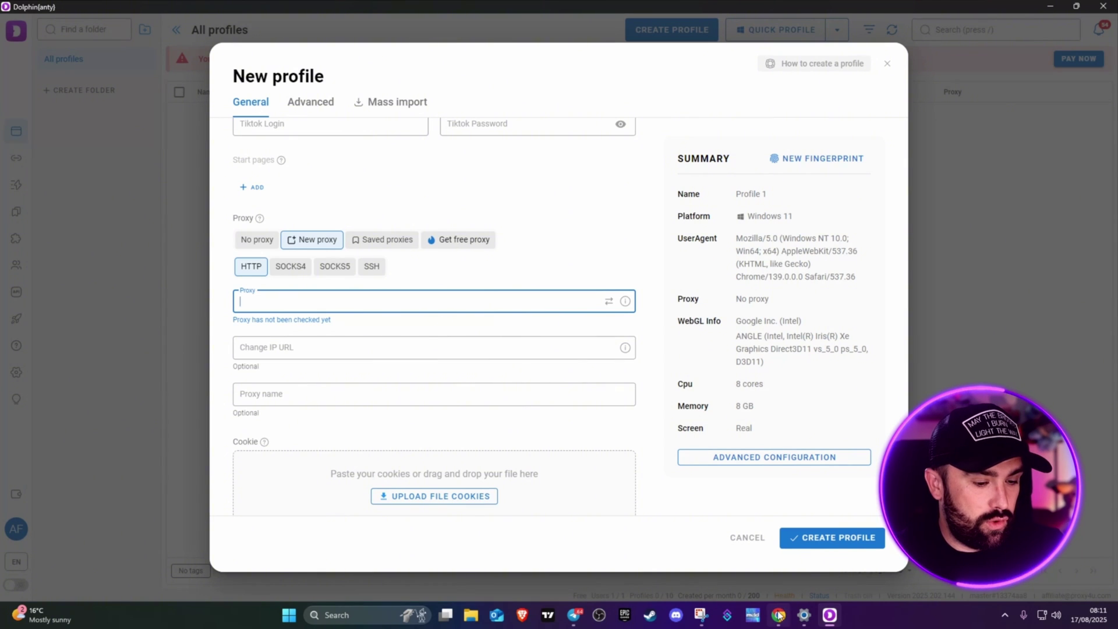
Copy the first line of the Proxy4u proxy list and return to the Dolphin Anty profile form
mouse_move(778, 615)
left_click(773, 575)
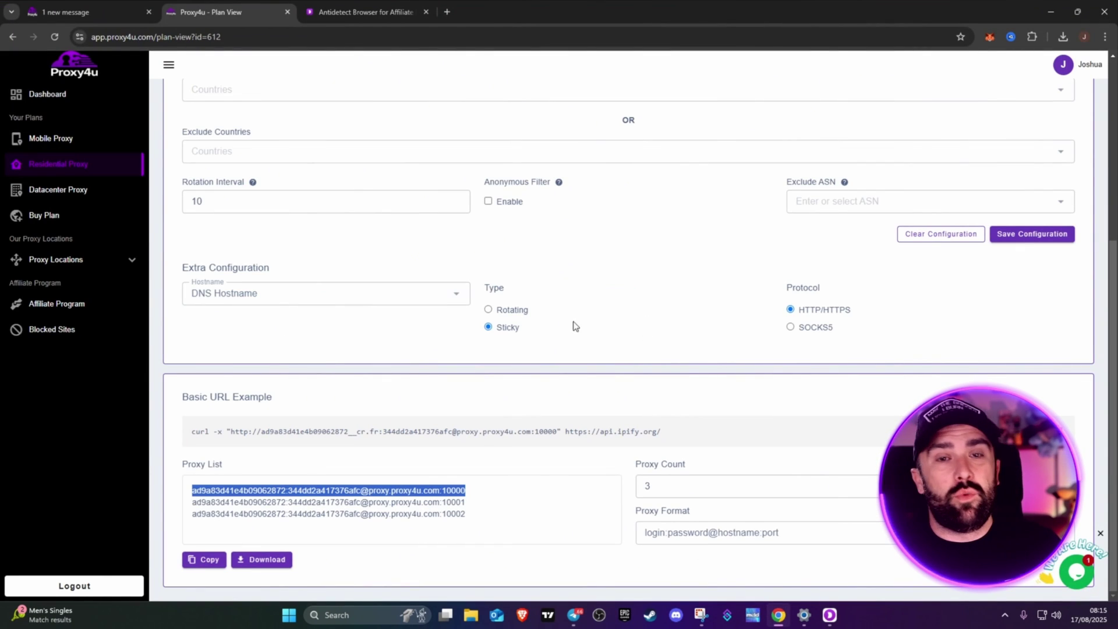
triple_click(361, 492)
key("ctrl+c")
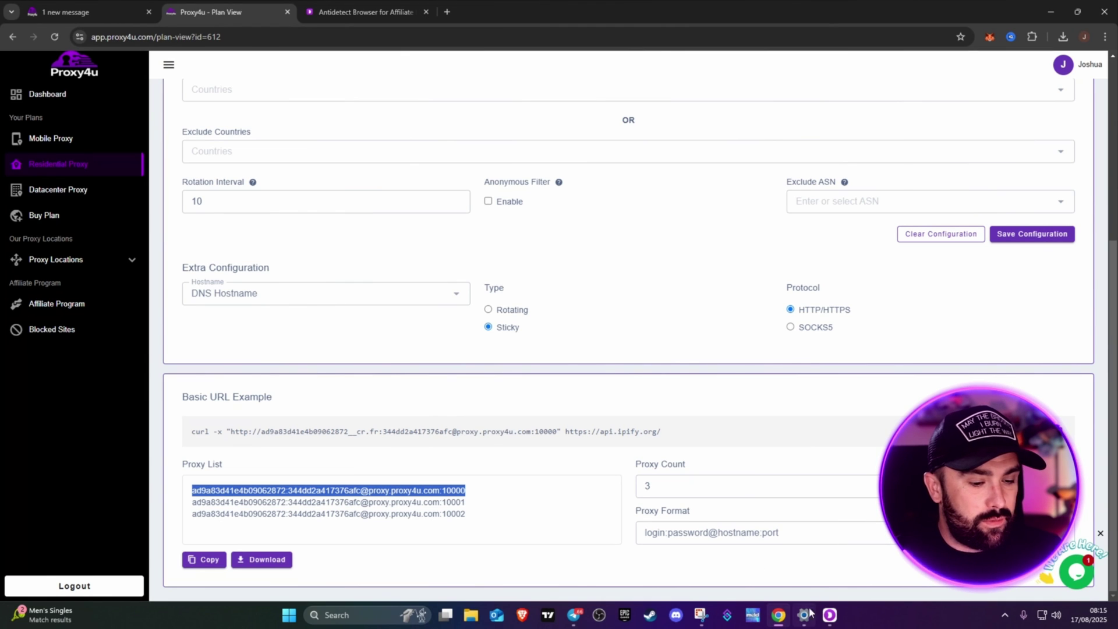
left_click(830, 615)
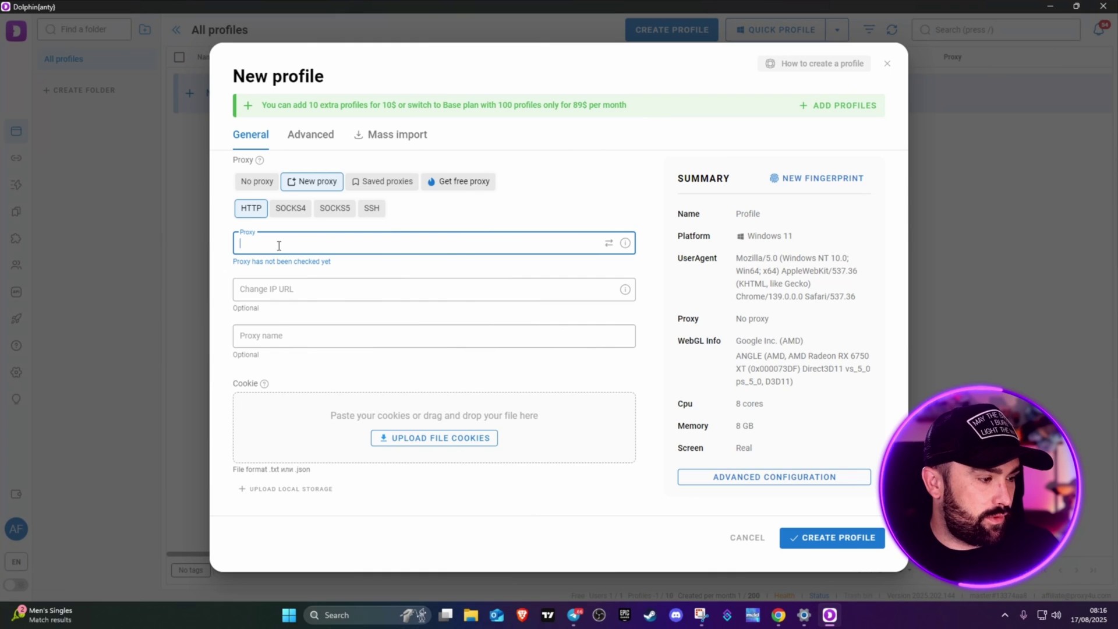
Paste the Proxy4u proxy, check its connection, and create the TikTok profile
key("ctrl+v")
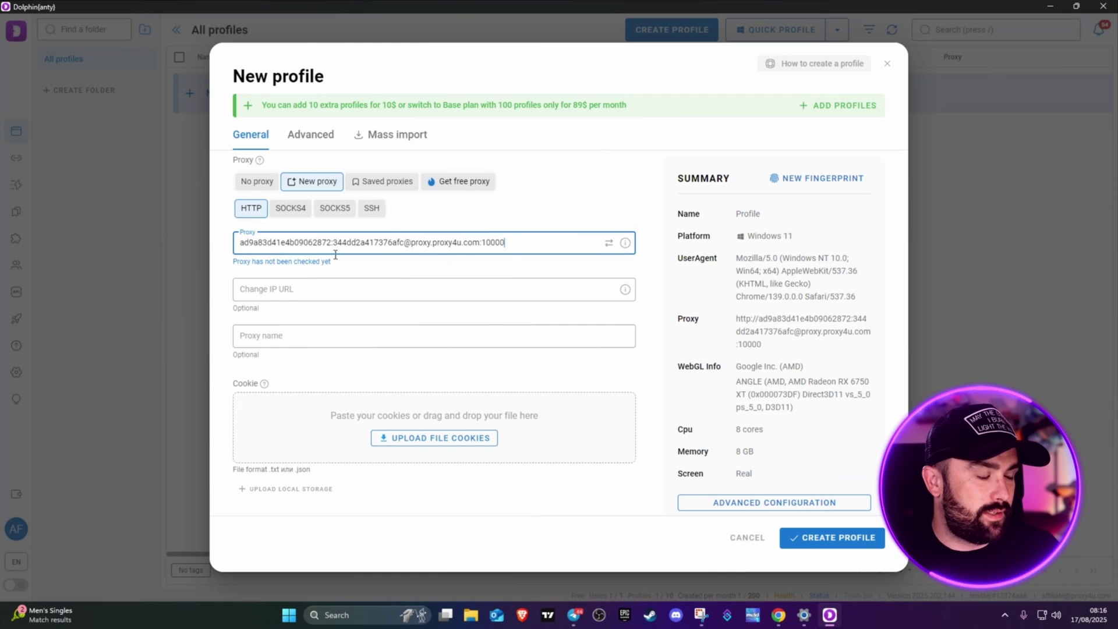
left_click(609, 242)
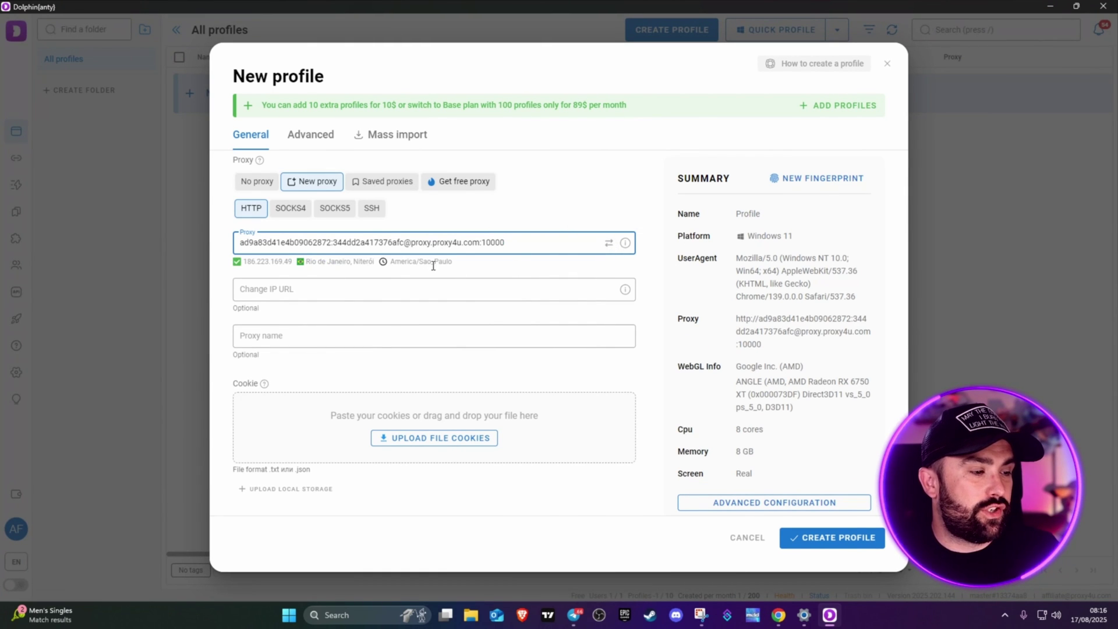
left_click(832, 538)
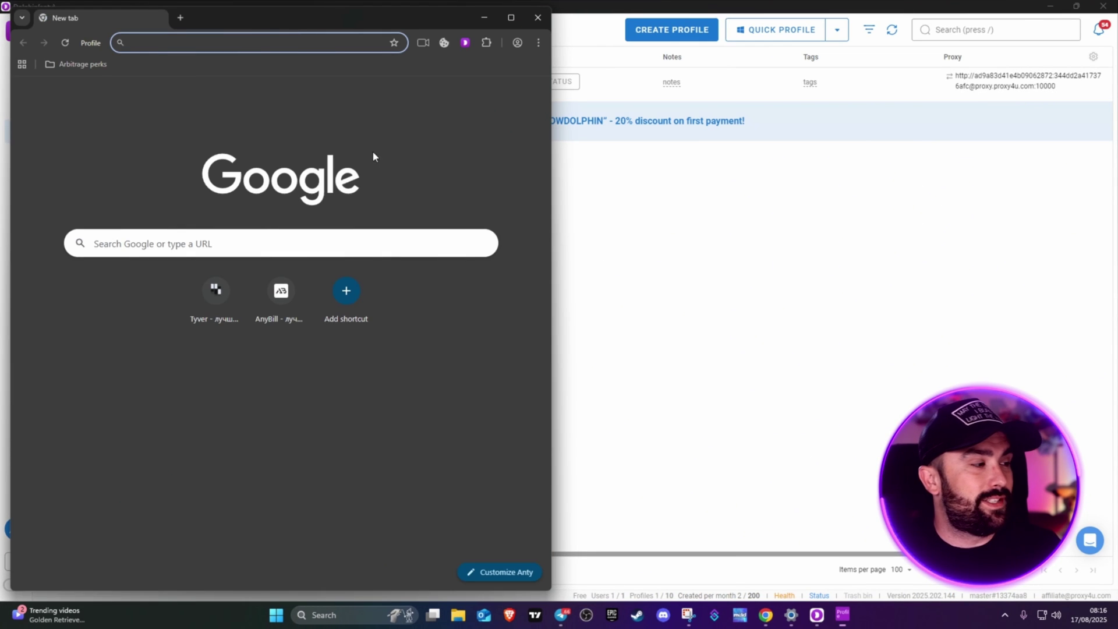
Move the profile's browser window aside and close it
left_click_drag(289, 25, 457, 33)
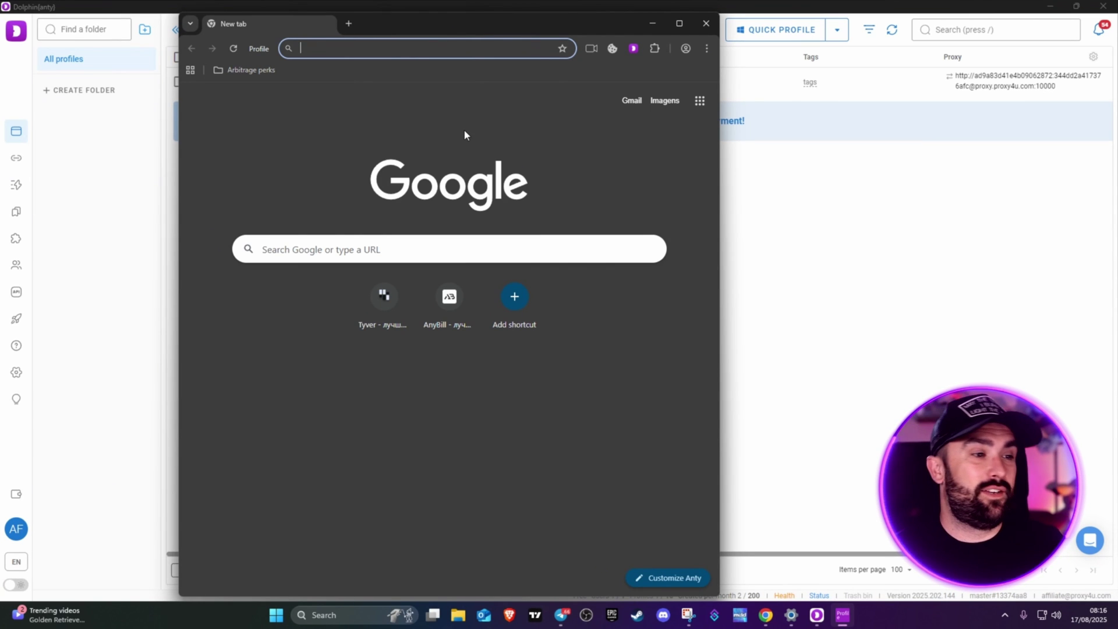
left_click(706, 23)
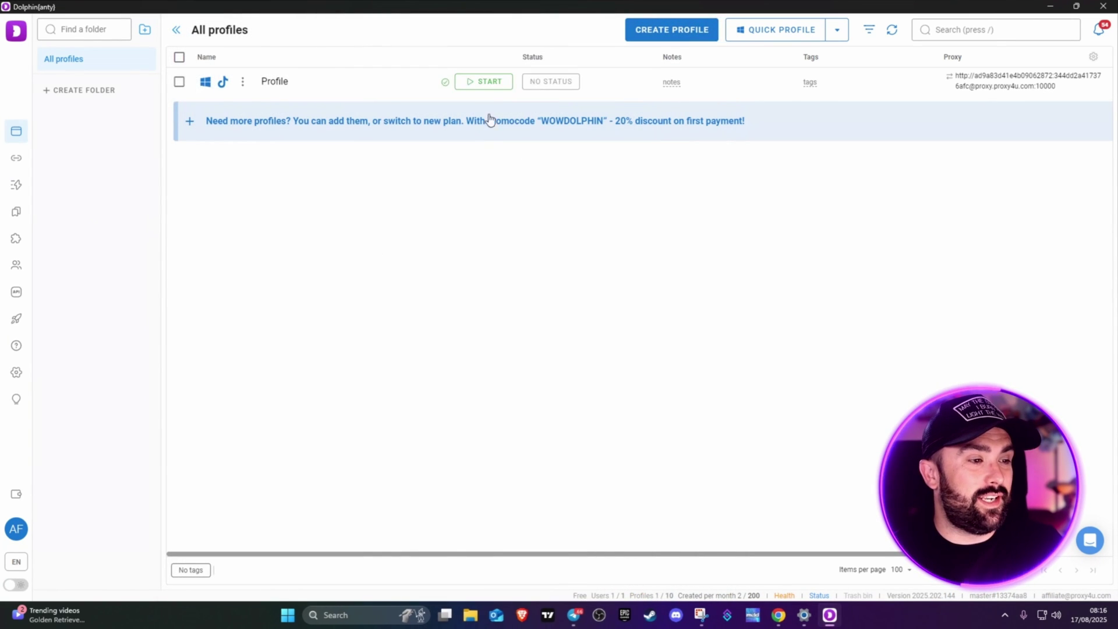